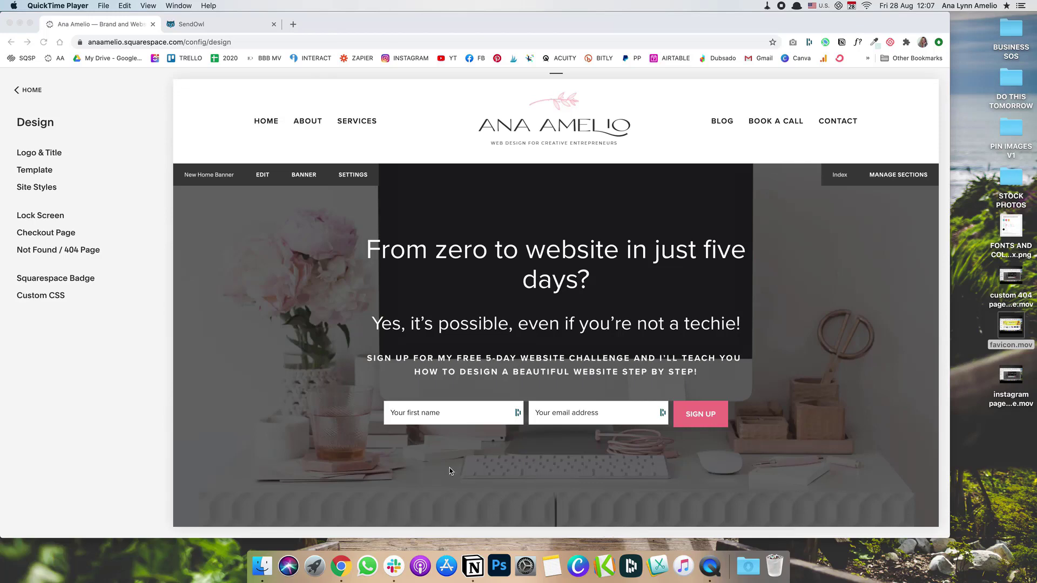
From the Pages panel, add a blank page under Not Linked and start naming it 'Sendowl'.
click(15, 92)
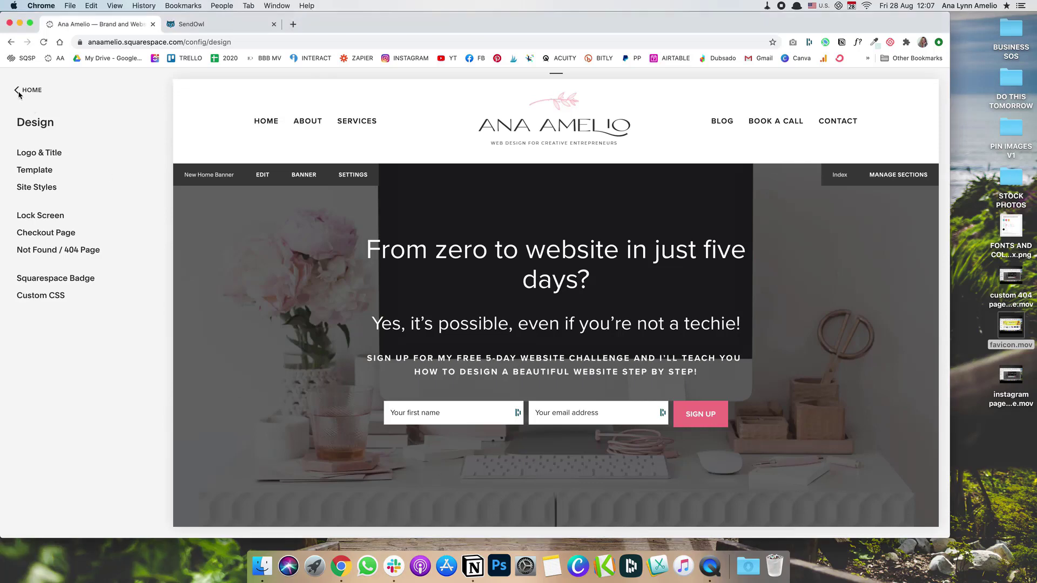
click(22, 90)
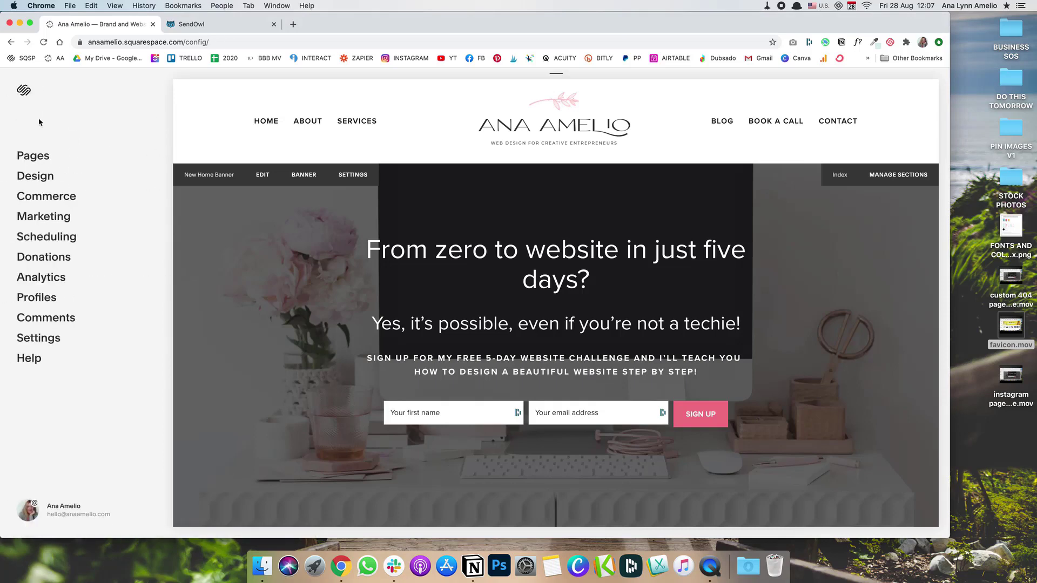
click(36, 157)
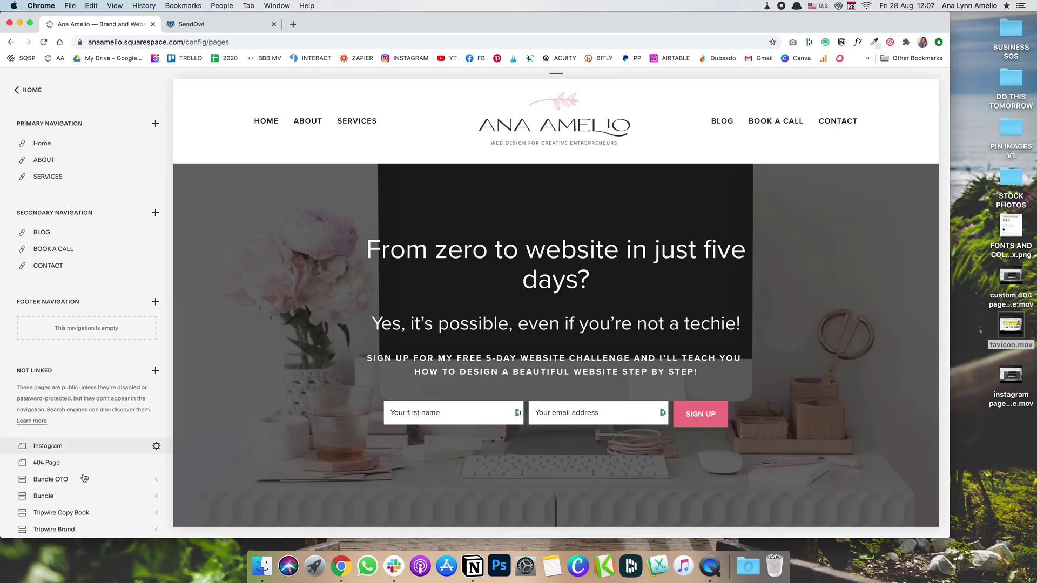
click(155, 371)
click(204, 183)
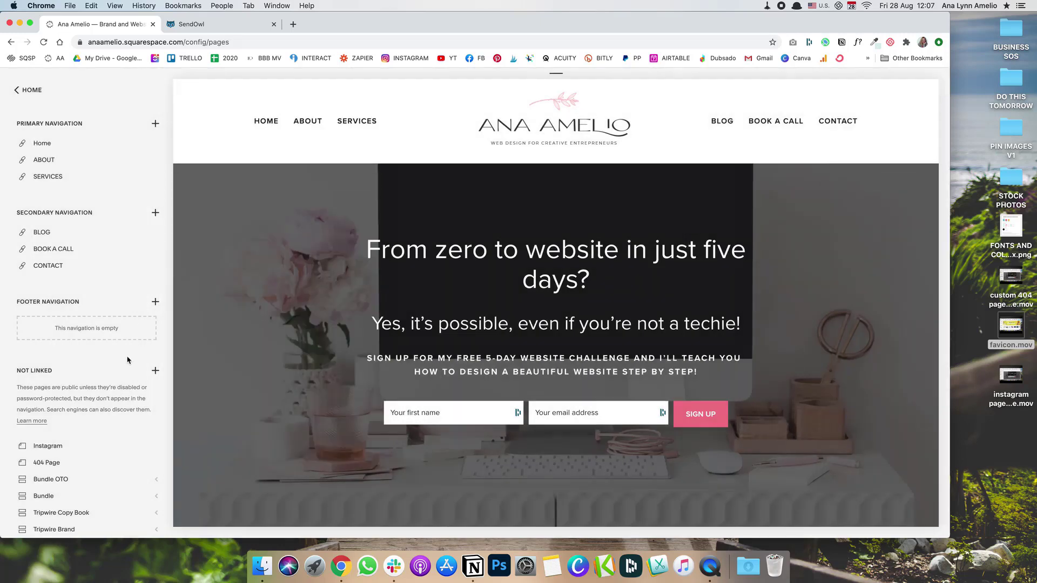
text(Send)
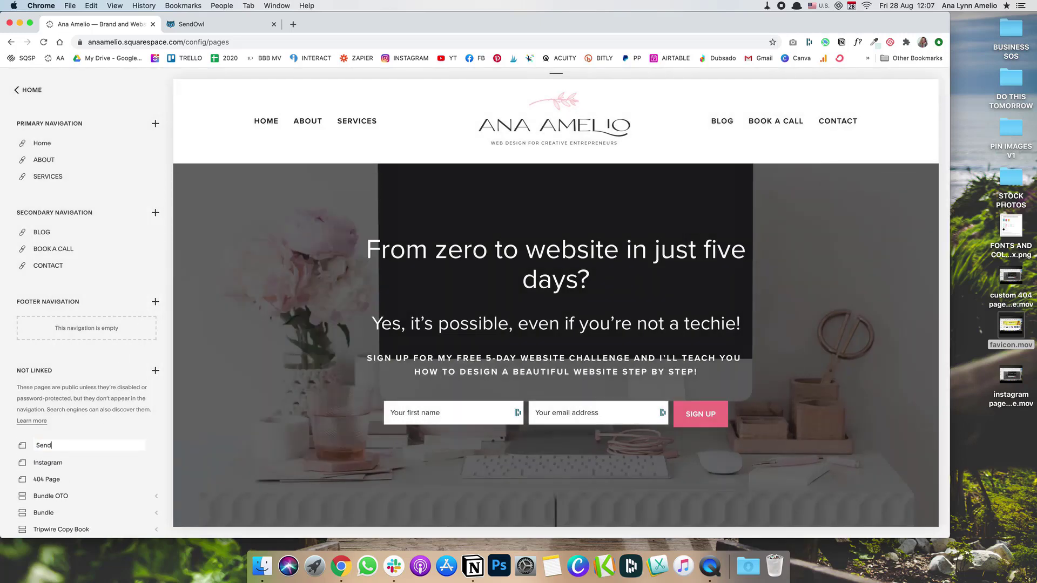
text(owl demo)
Confirm the name 'Sendowl demo', open the page for editing and place the caret in its text block.
key(Return)
click(93, 445)
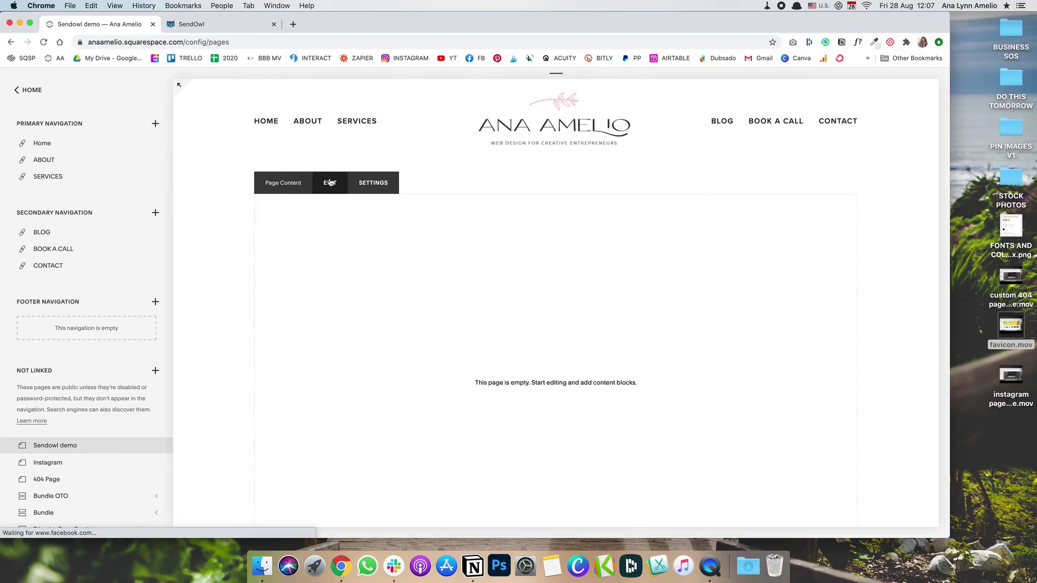
click(328, 180)
click(289, 202)
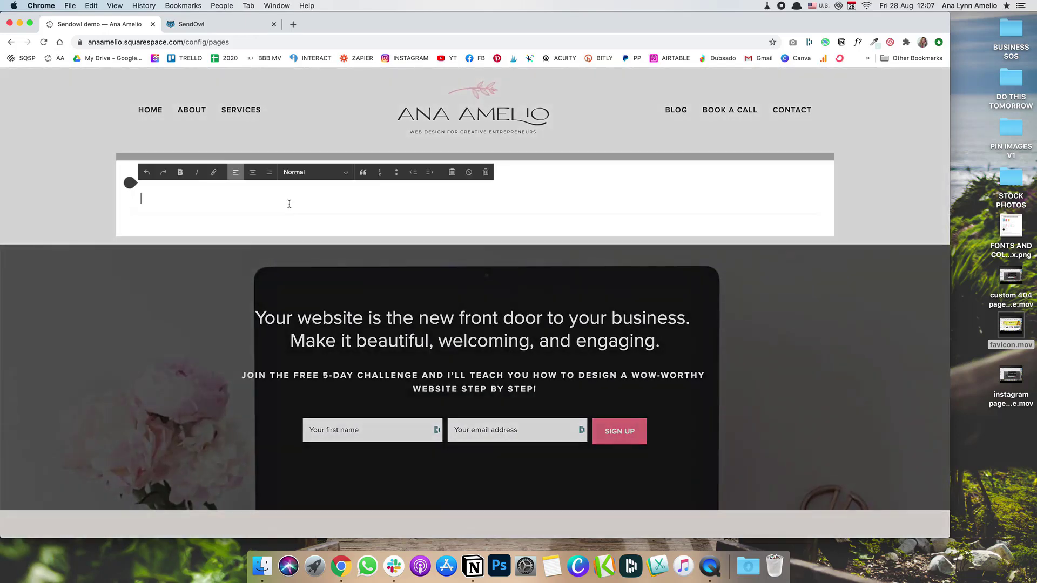
Fill the text block with three lorem ipsum sentences and add an empty line above them.
key(alt+space)
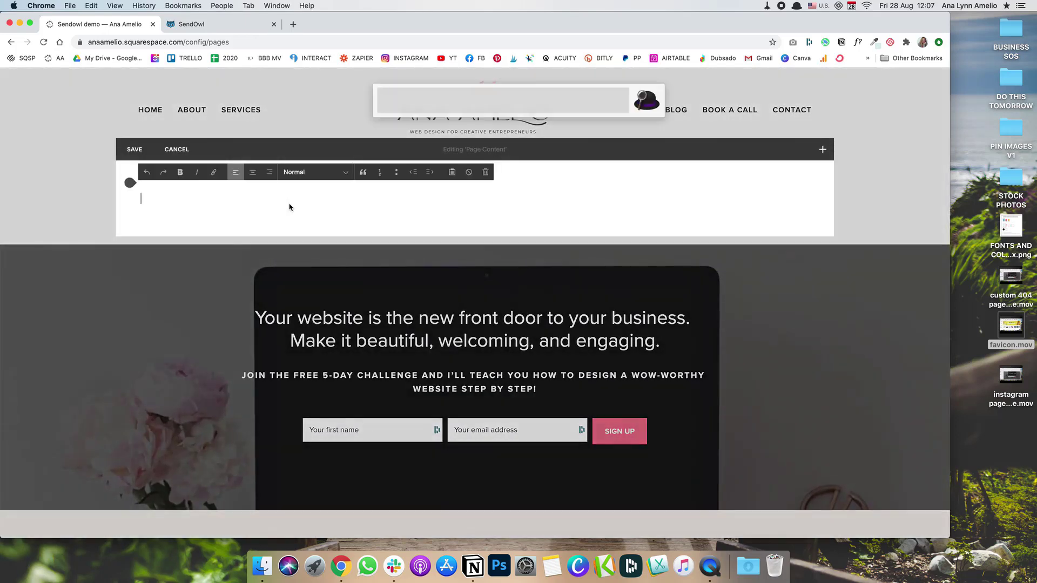
text(lorem sentenc)
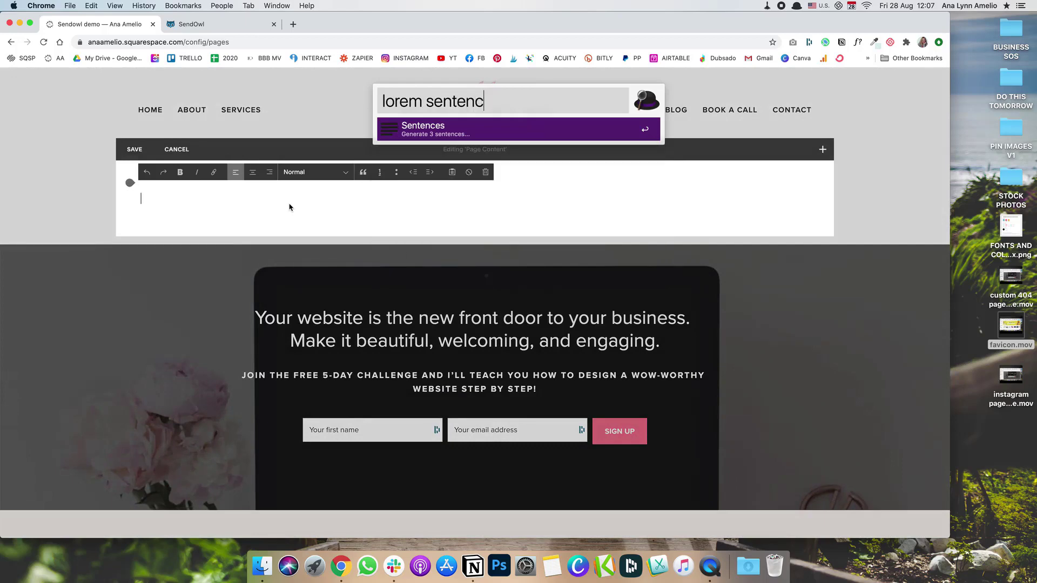
text(es 3)
key(Return)
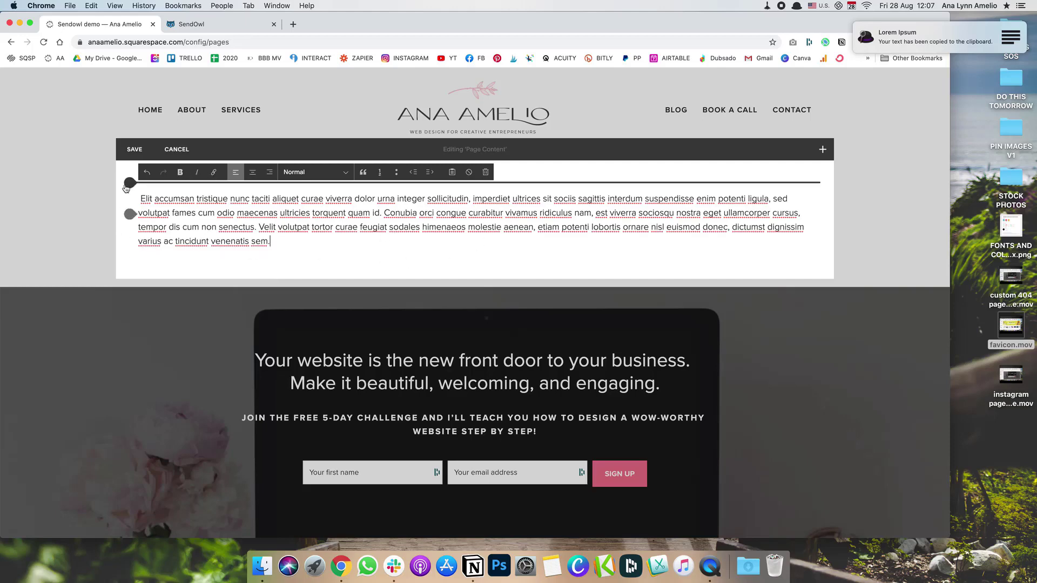
click(140, 197)
key(Return)
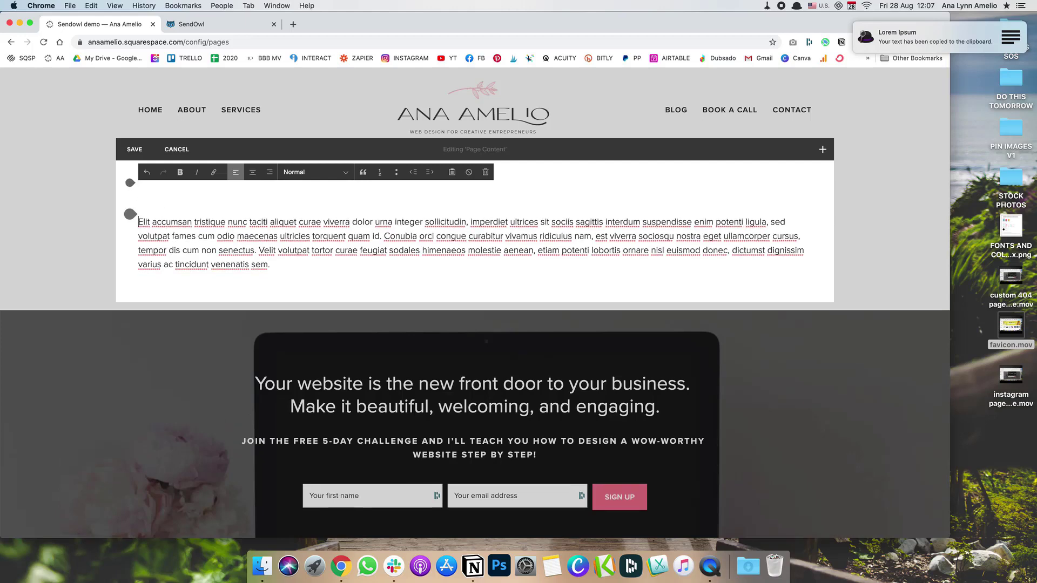
Make 'This is my awesome product title' a Heading 1 with no leading space, then save the page.
text(This is my awes)
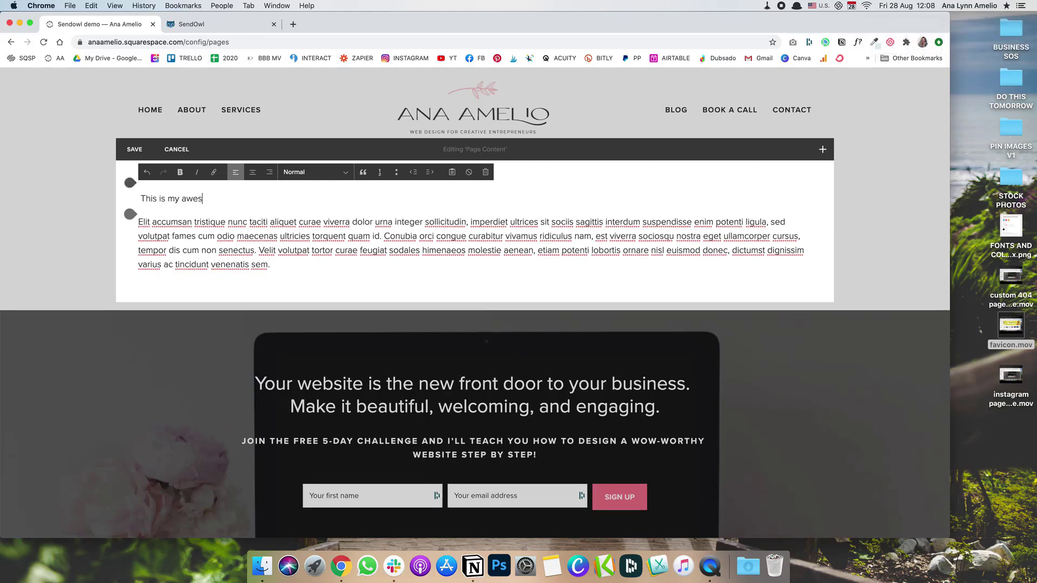
text(ome product title)
triple_click(227, 200)
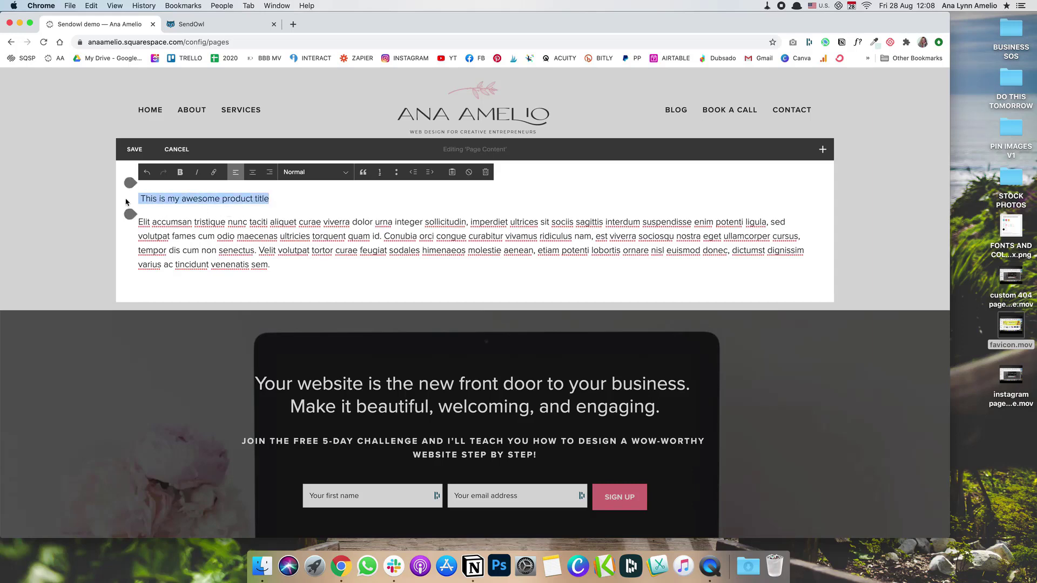
click(306, 173)
click(308, 184)
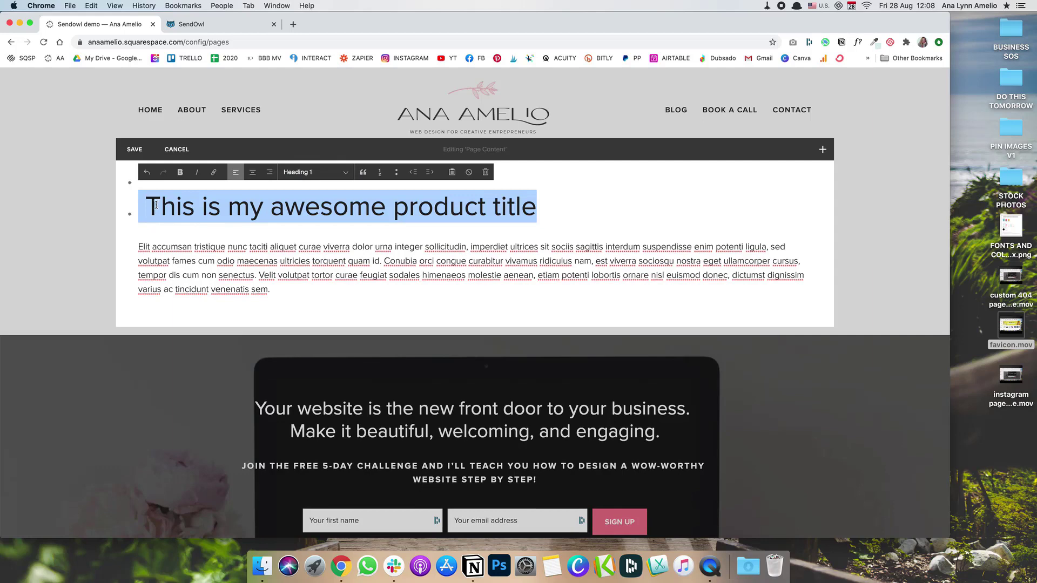
click(152, 203)
key(BackSpace)
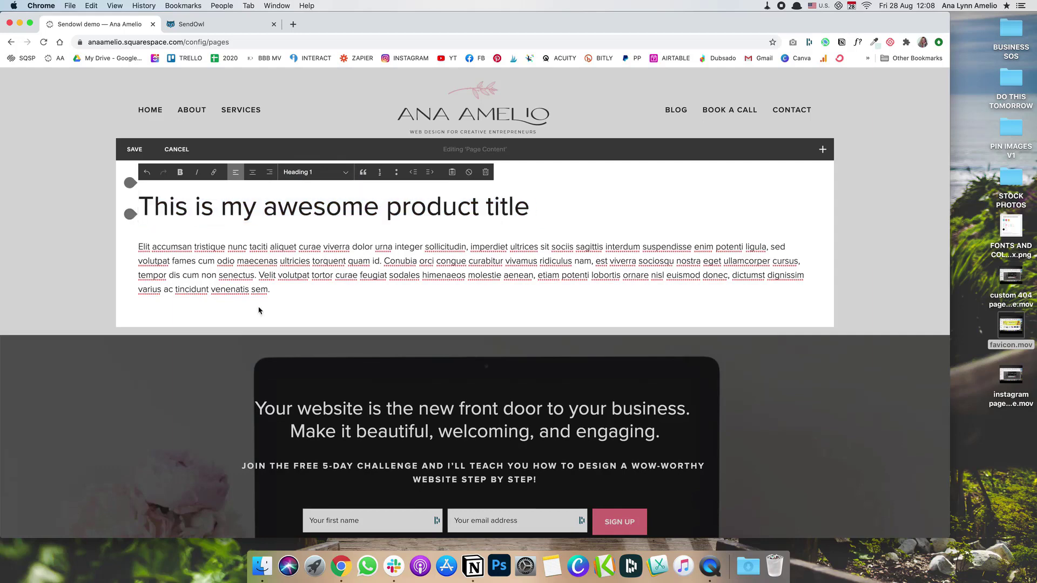
click(267, 313)
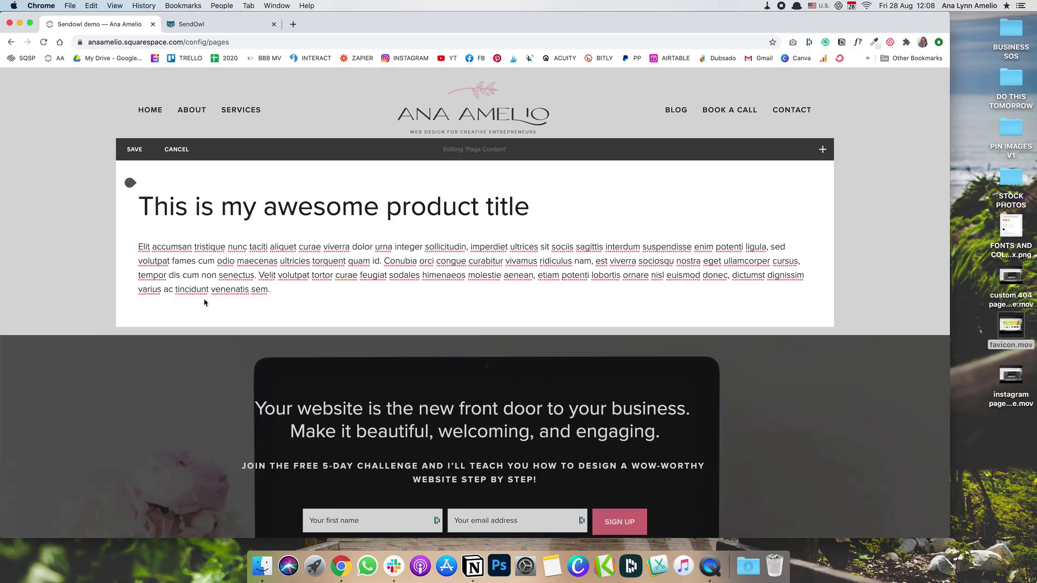
click(135, 149)
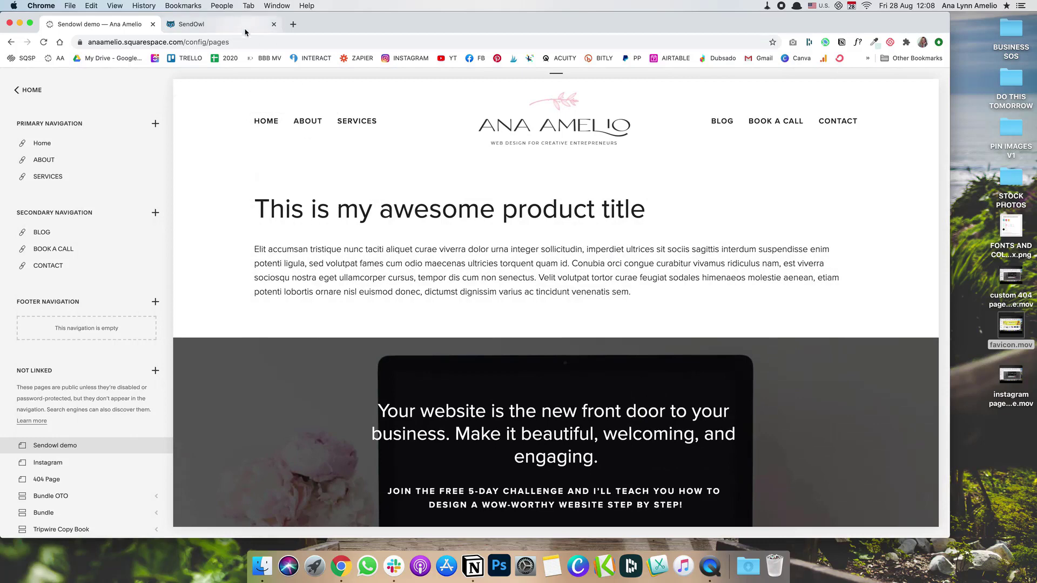
Open Client Bundle Canva Templates in SendOwl and select its full Buy Now button code.
click(222, 31)
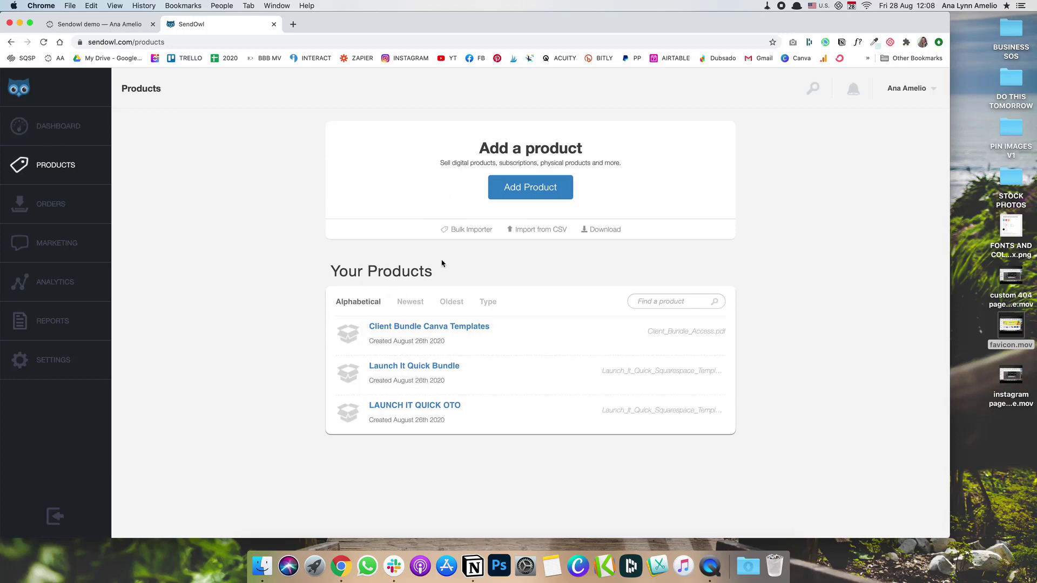
click(459, 332)
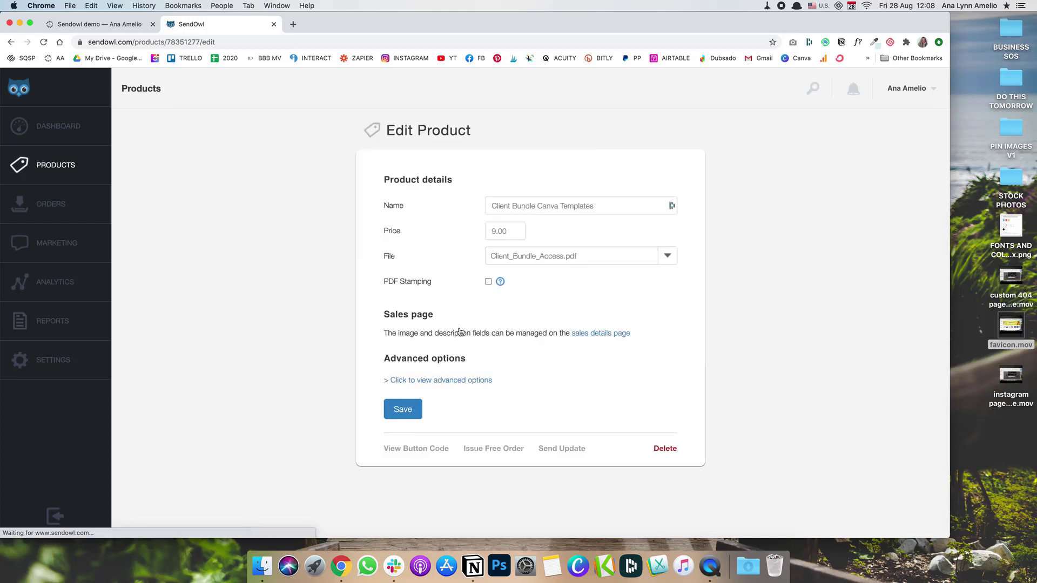
click(417, 449)
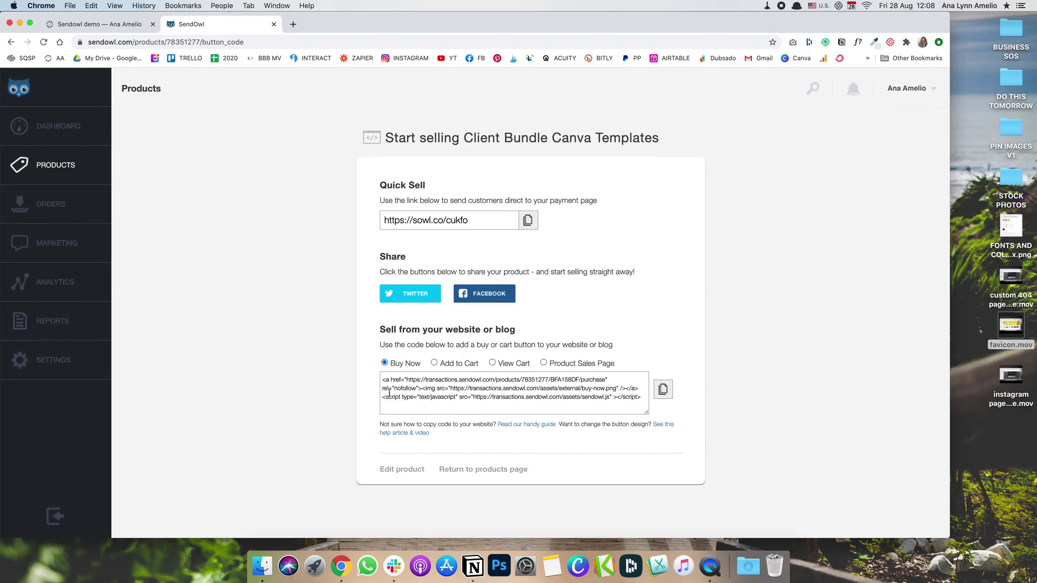
drag(381, 380, 664, 435)
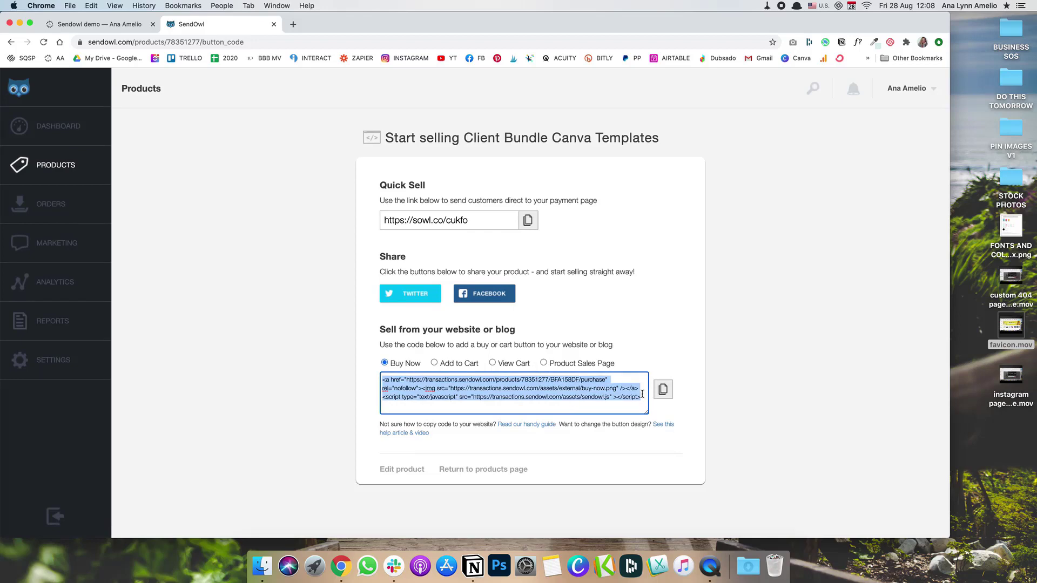
Back on the Sendowl demo page, enter edit mode and insert a Code block below the paragraph.
click(97, 24)
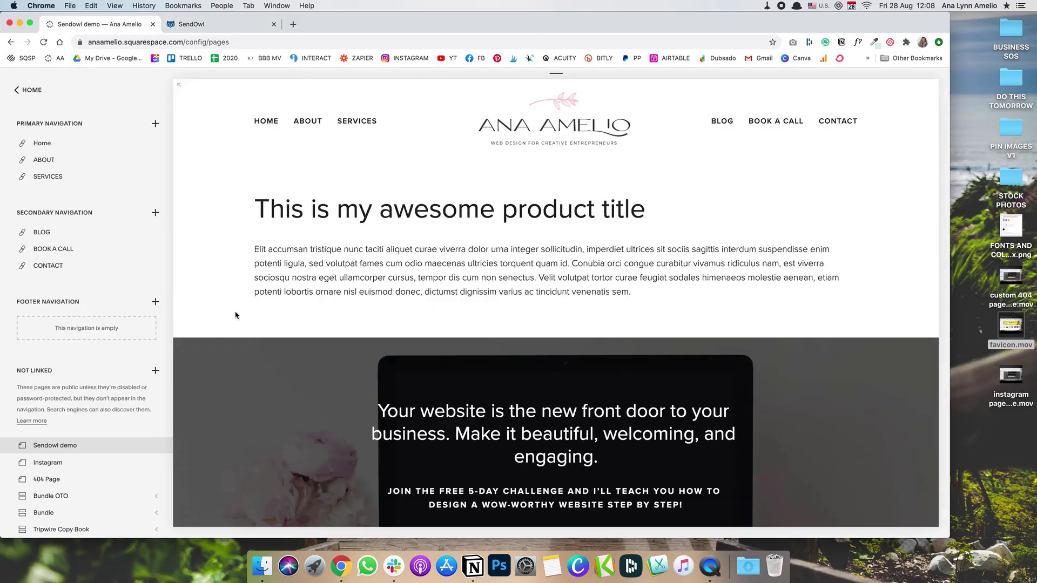
mouse_move(270, 265)
click(330, 183)
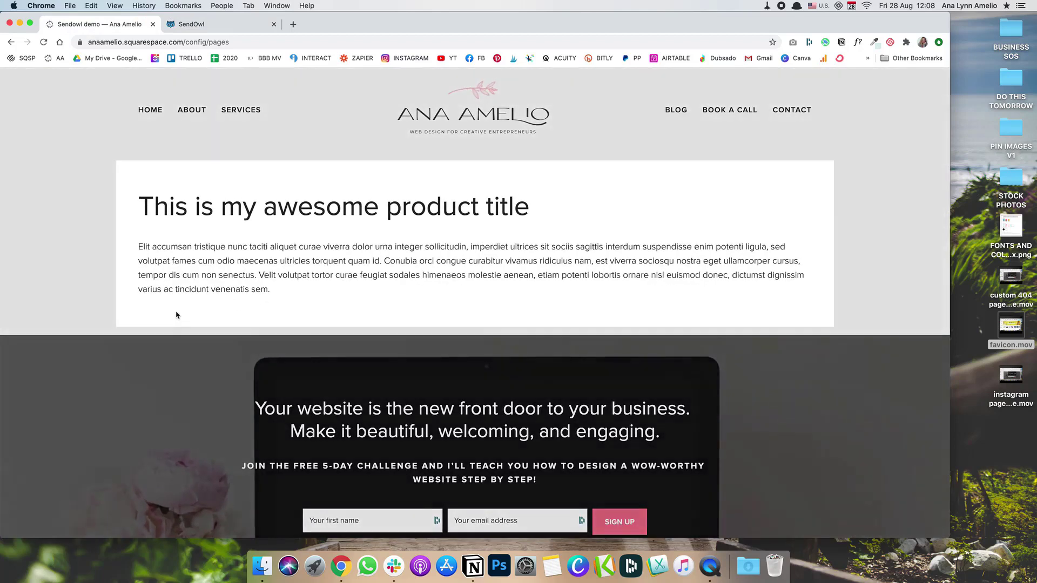
click(129, 305)
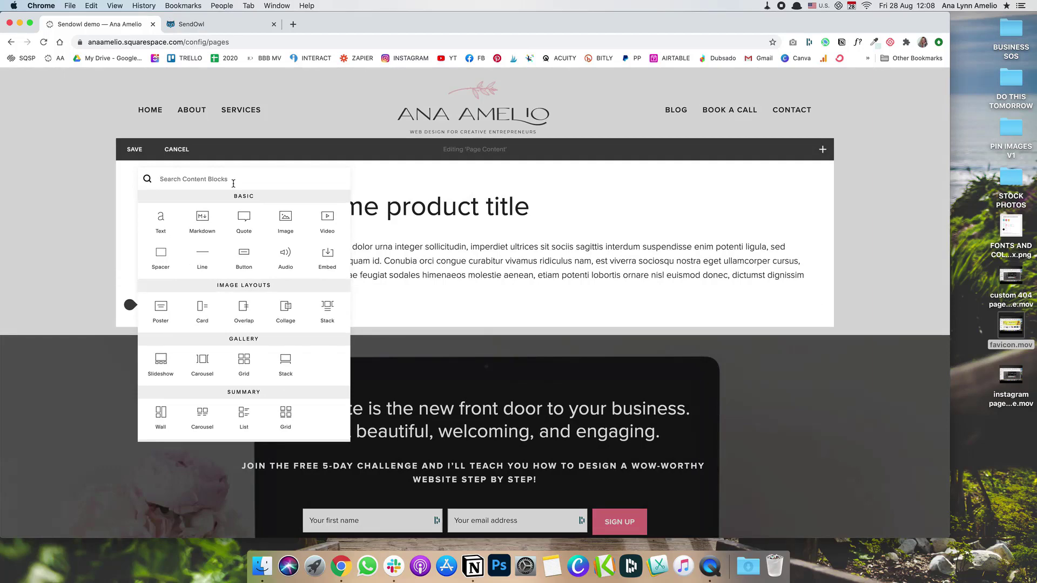
text(code)
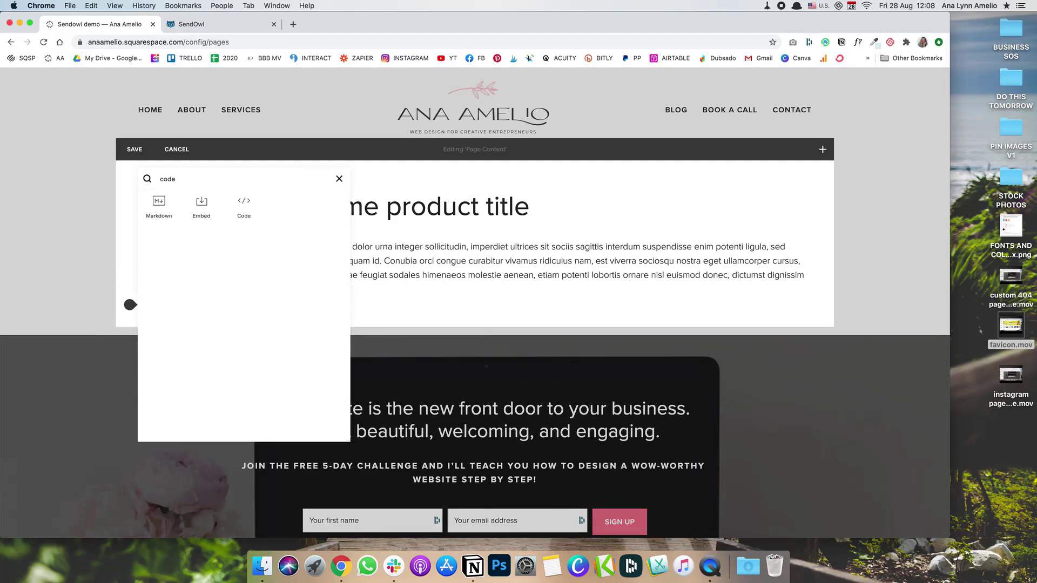
click(243, 204)
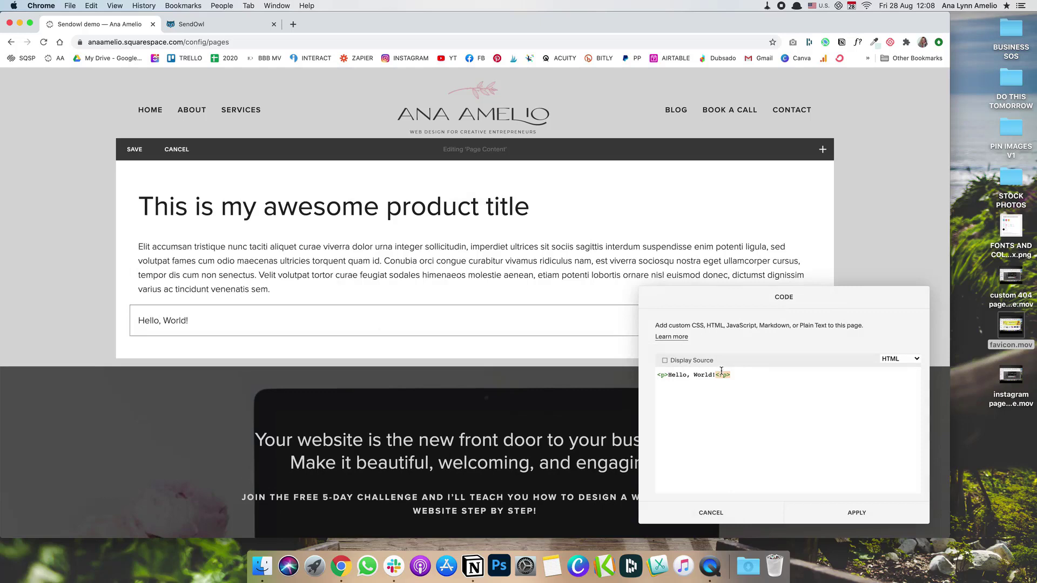
Replace the sample Hello, World! code with the SendOwl embed code and apply it.
drag(730, 374, 637, 372)
text(<a href="https://transactions.sendowl.com/products/78351277/BFA158DF/purchase" rel="nofollow"><img src="https://transactions.sendowl.com/assets/external/buy-now.png" /></a><script type="text/javascript" src="https://transactions.sendowl.com/assets/sendowl.js" ></script>)
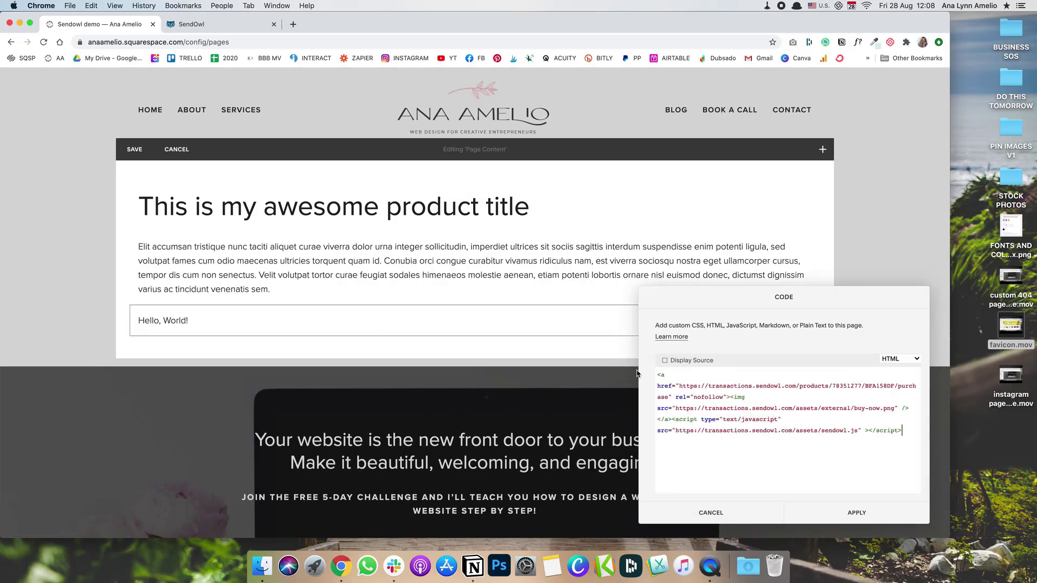
click(785, 516)
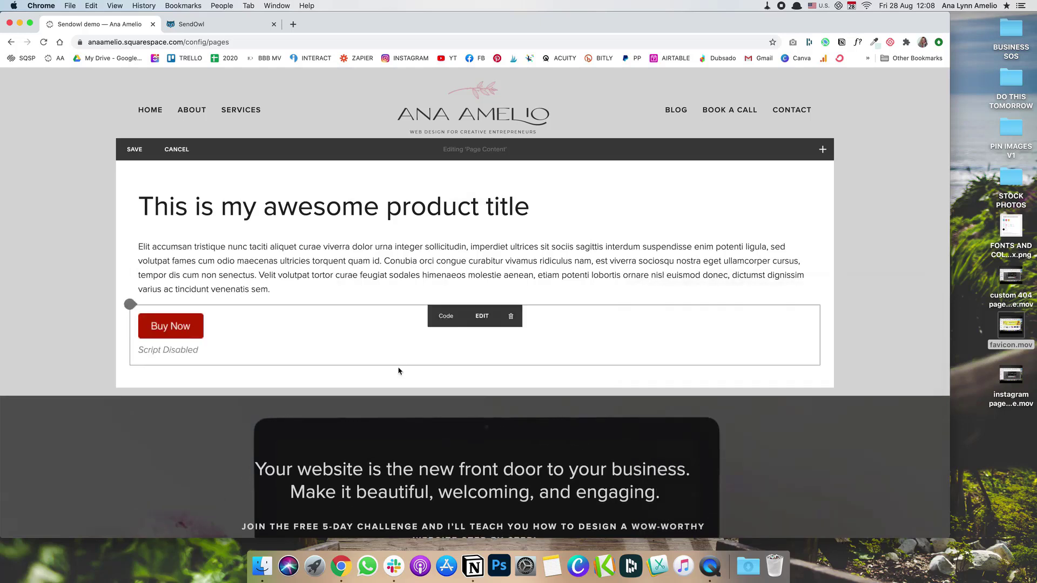
Save and reload the page, then open Buy Now in a new tab to check the $9.00 SendOwl checkout.
click(135, 148)
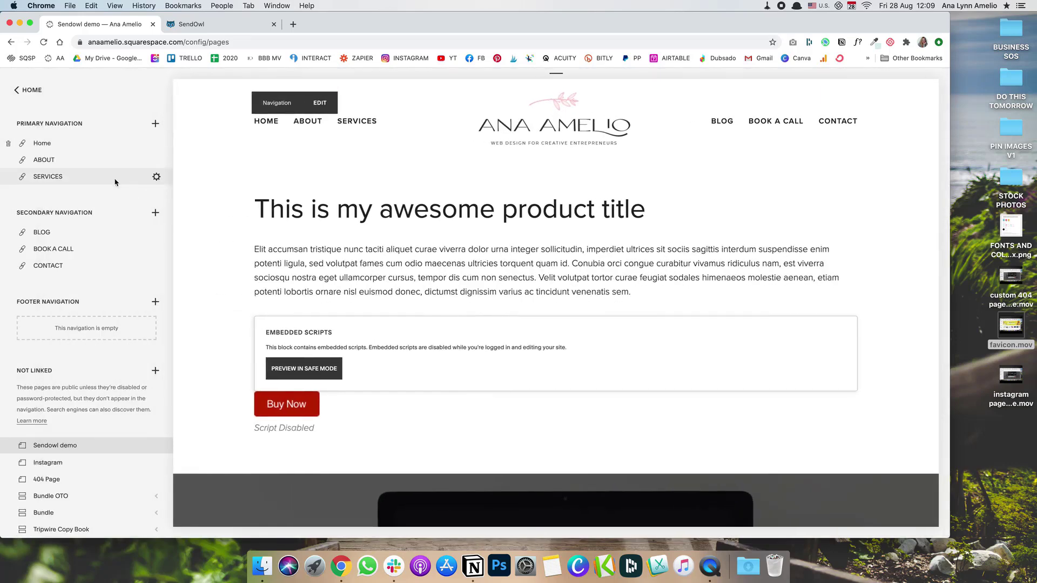
click(44, 43)
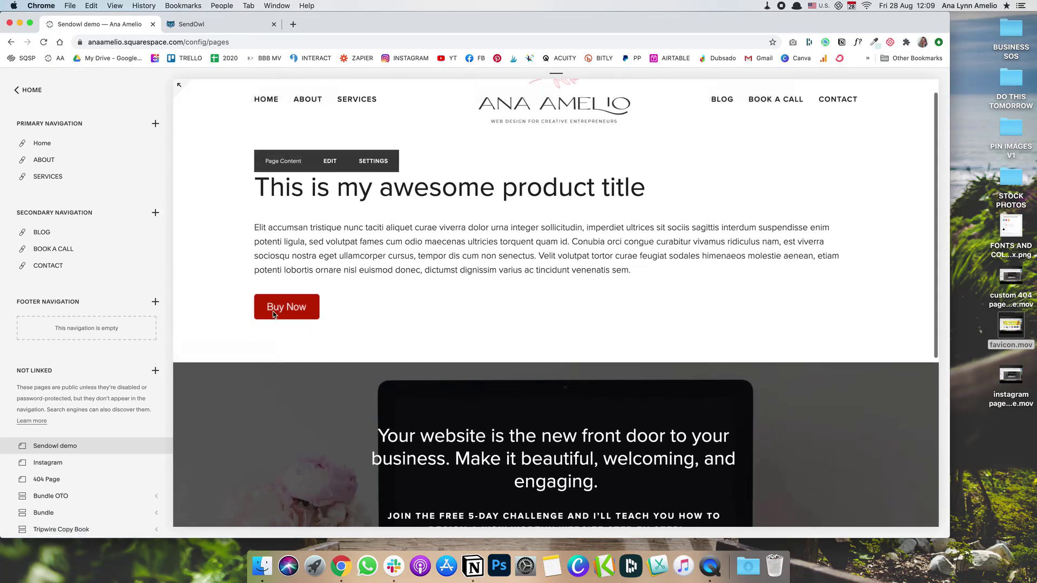
right_click(282, 309)
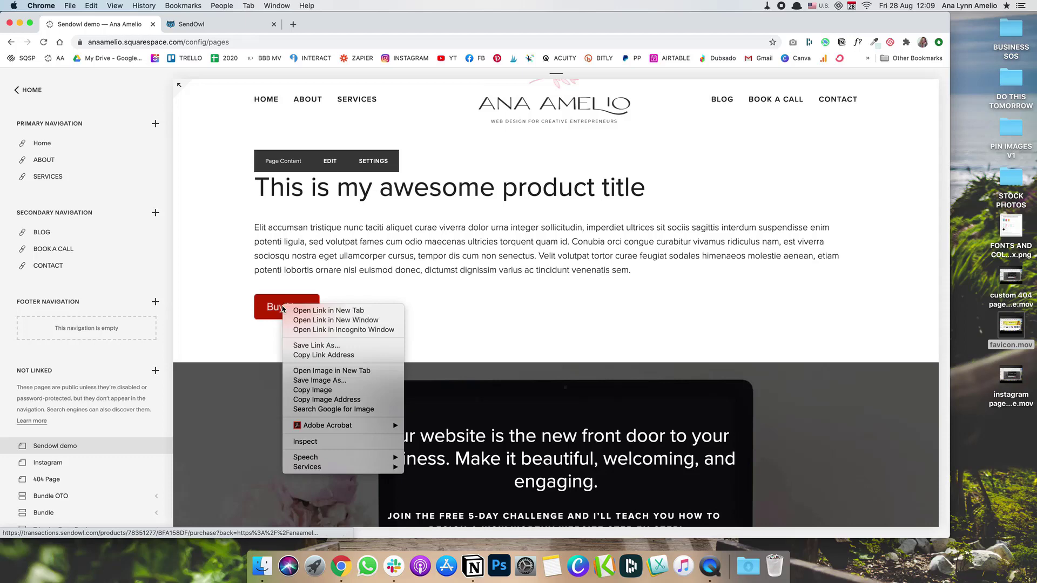
click(304, 310)
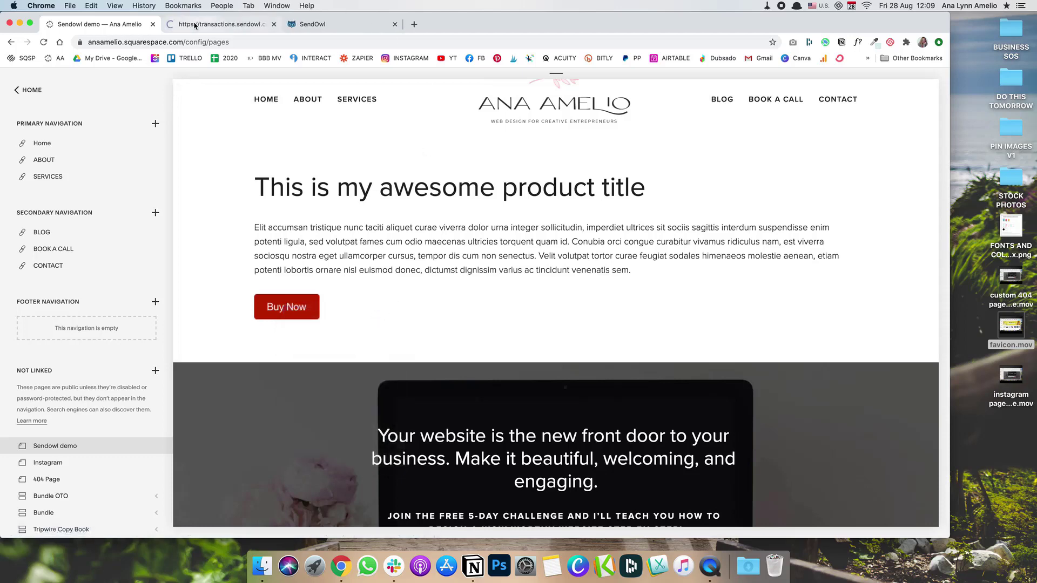
click(202, 24)
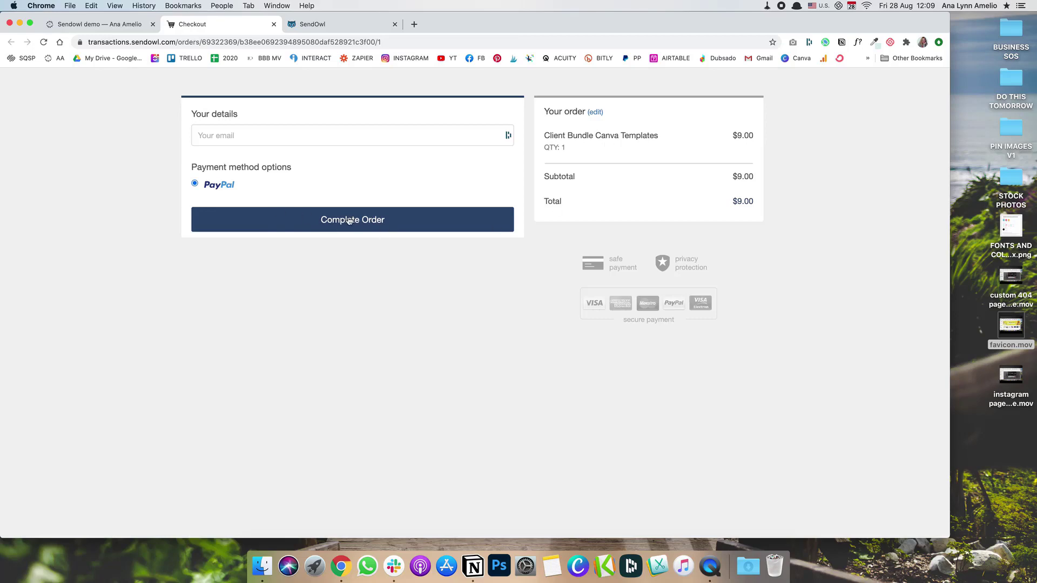
click(274, 24)
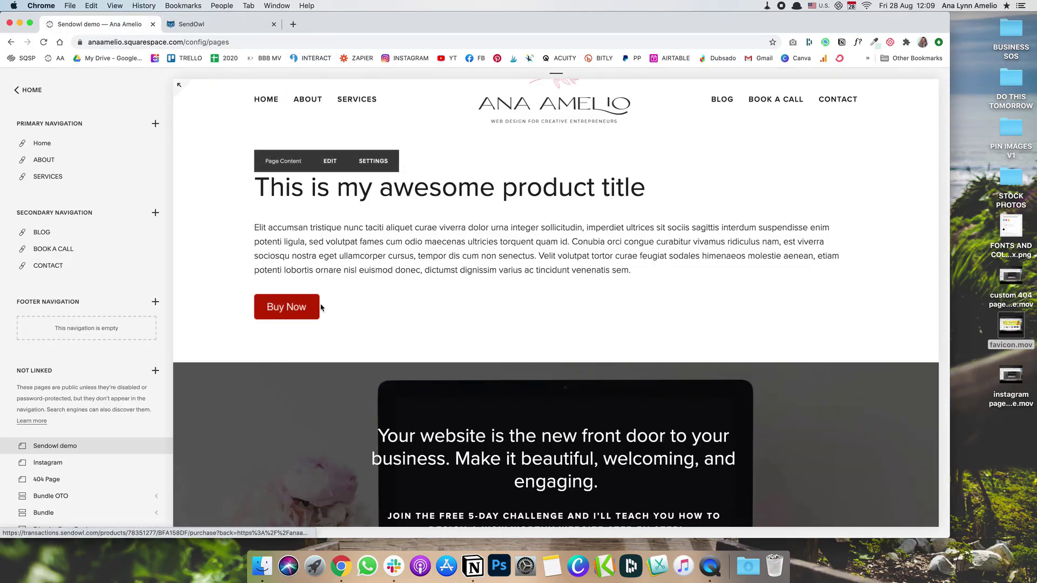
click(227, 24)
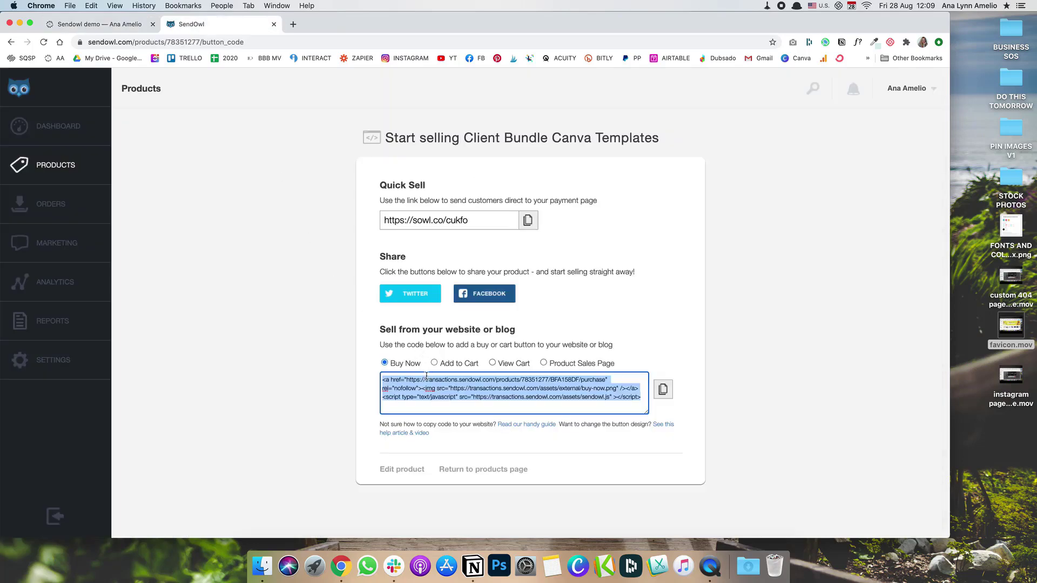
Inspect the buy-now image URL in SendOwl's embed code, then go back to the Squarespace editor.
click(582, 409)
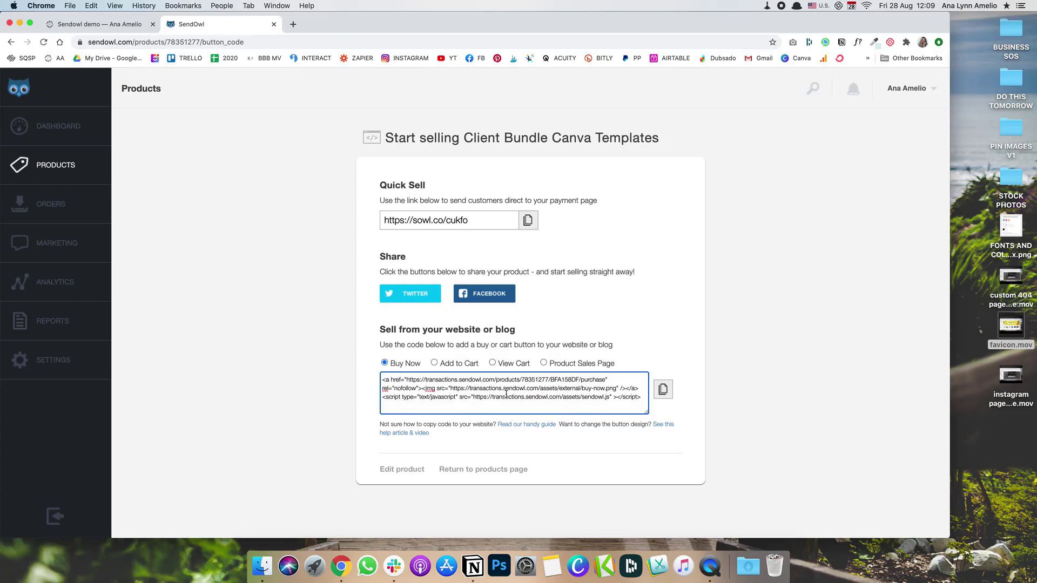
drag(452, 388, 616, 389)
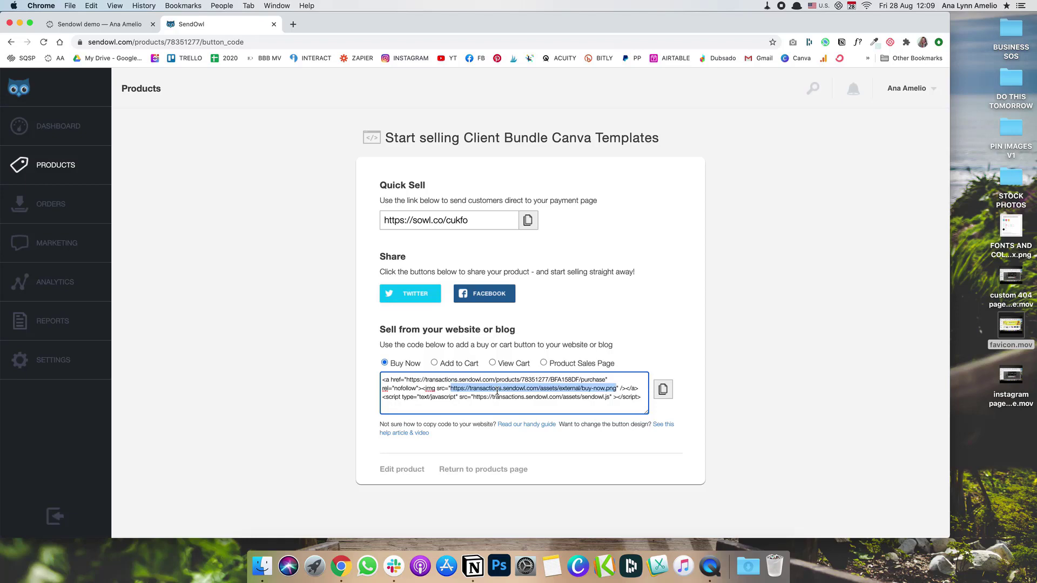
click(609, 304)
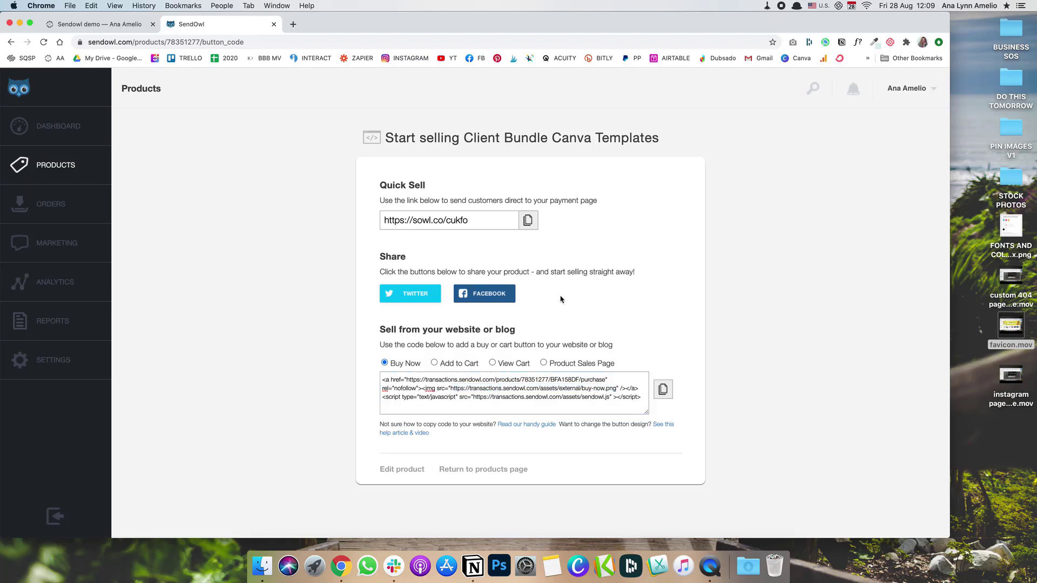
click(108, 24)
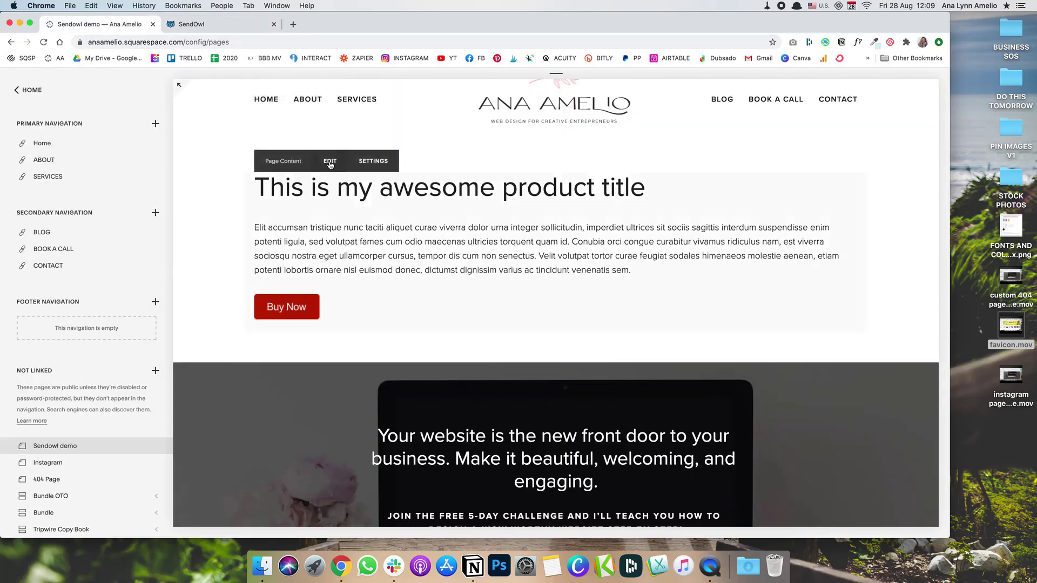
Enter edit mode and delete the Code block holding the embedded script.
click(332, 160)
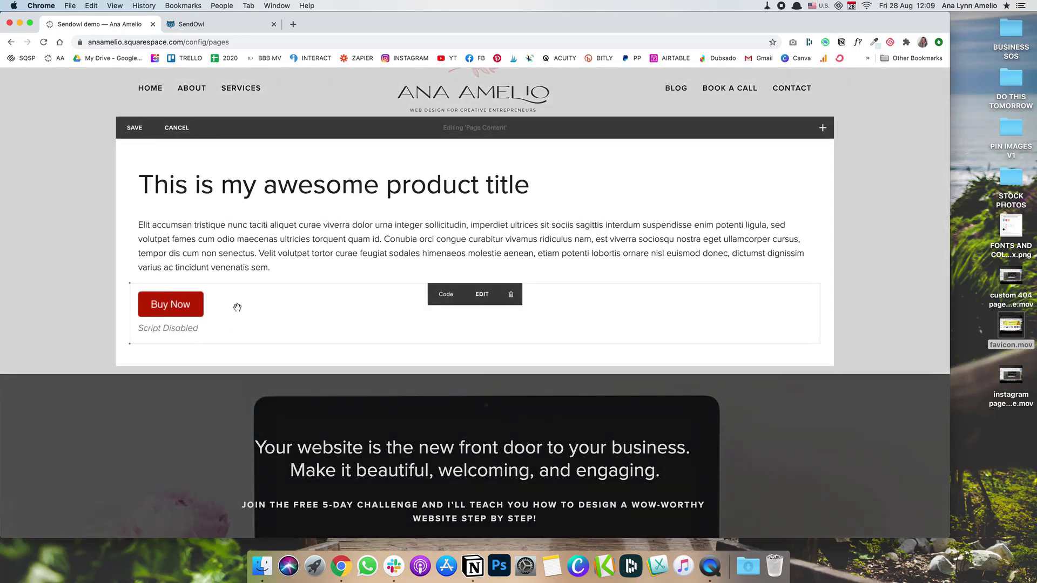
click(509, 292)
click(549, 318)
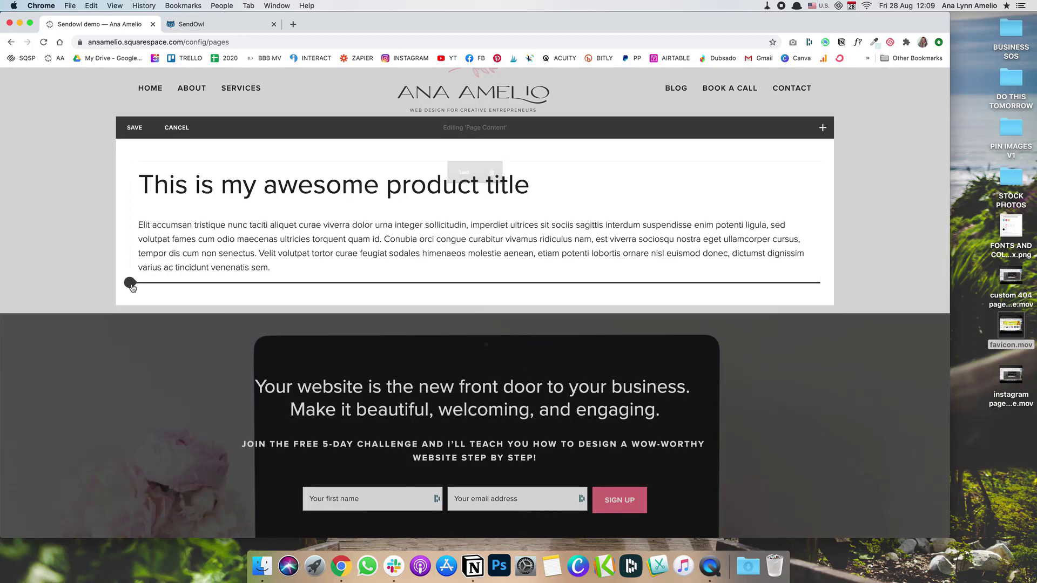
Insert a Button block below the text with the label BUY NOW and Large size.
click(131, 282)
click(247, 237)
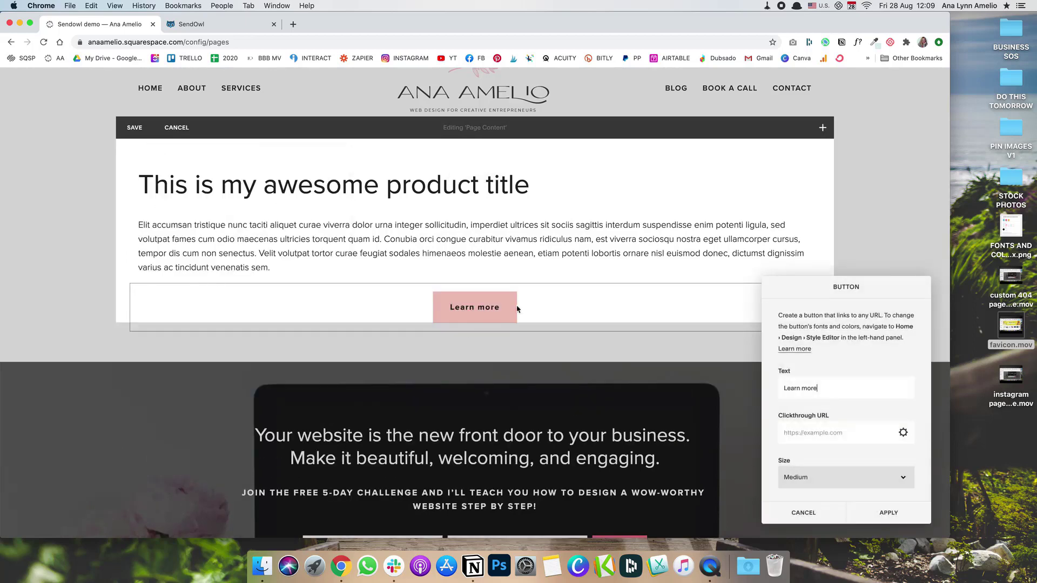
drag(828, 393, 768, 387)
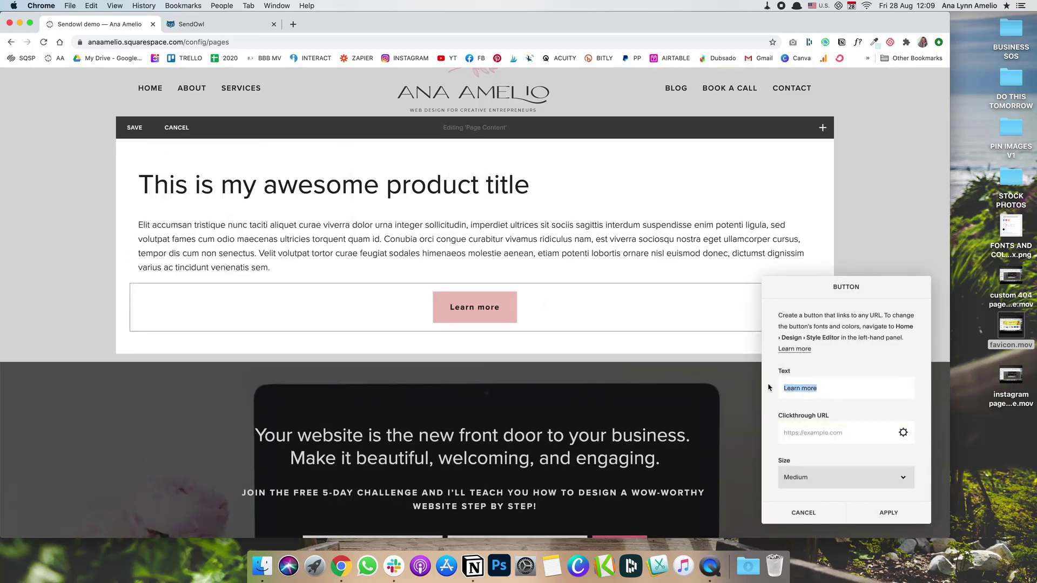
text(BIY)
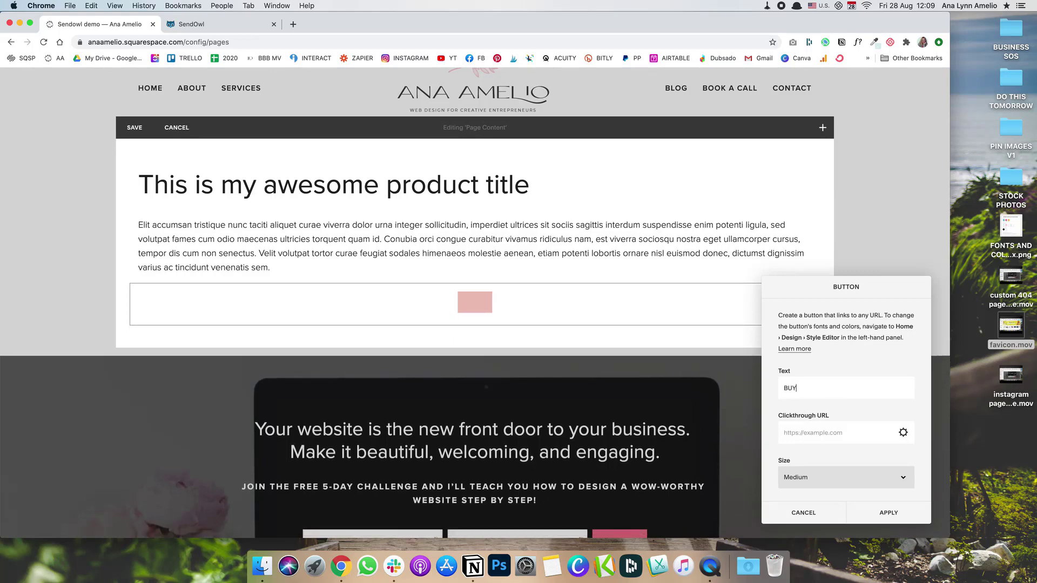
text(NOW)
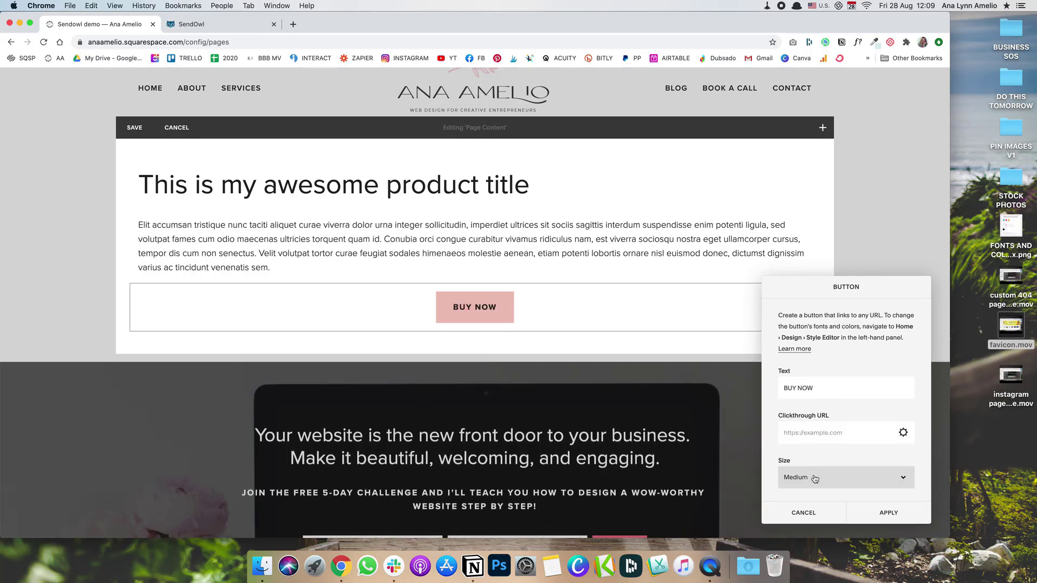
click(815, 479)
click(826, 491)
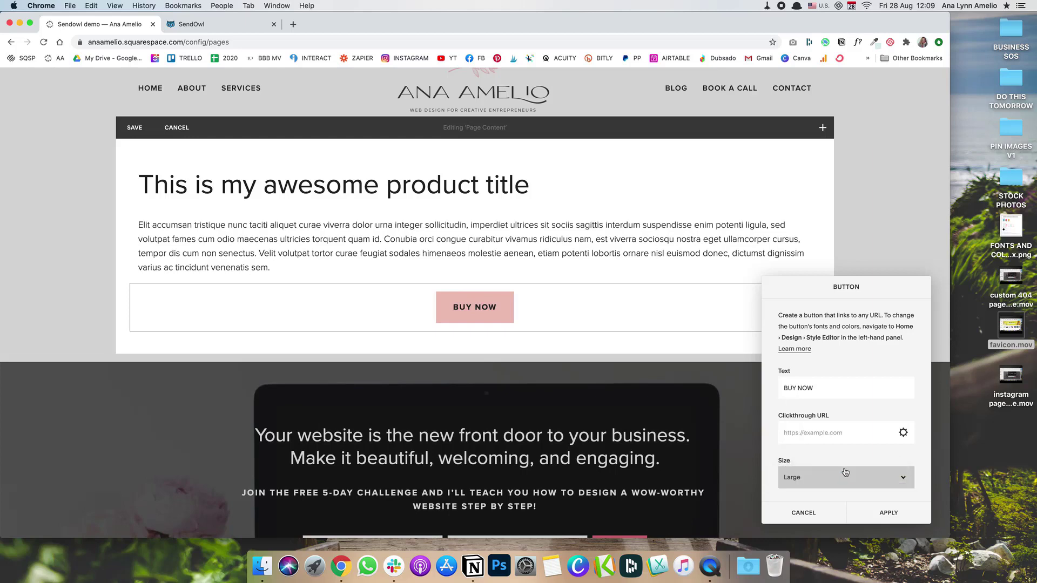
Copy the Quick Sell link from the SendOwl product page.
click(202, 27)
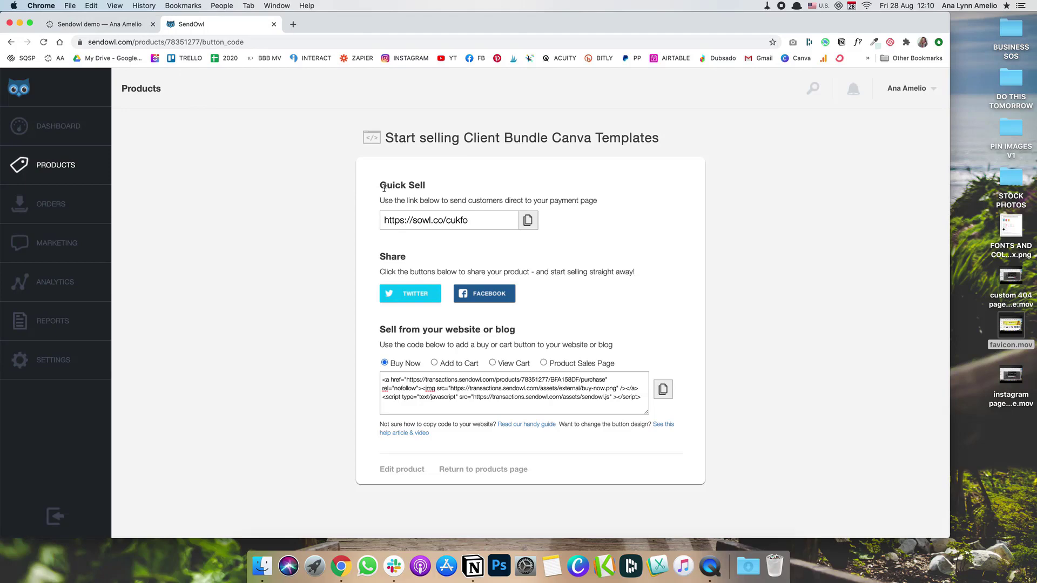
drag(377, 189, 447, 190)
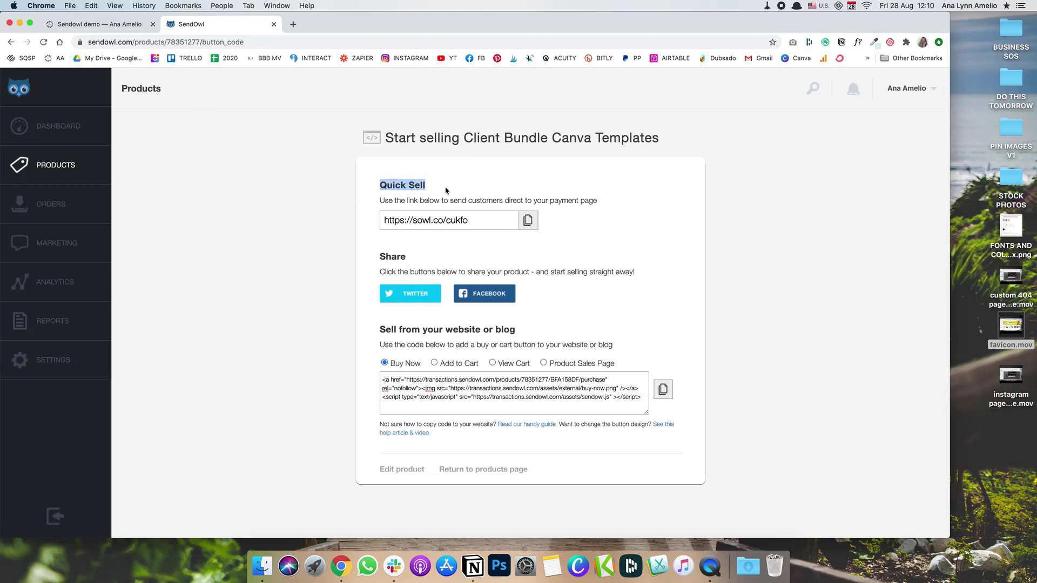
click(530, 223)
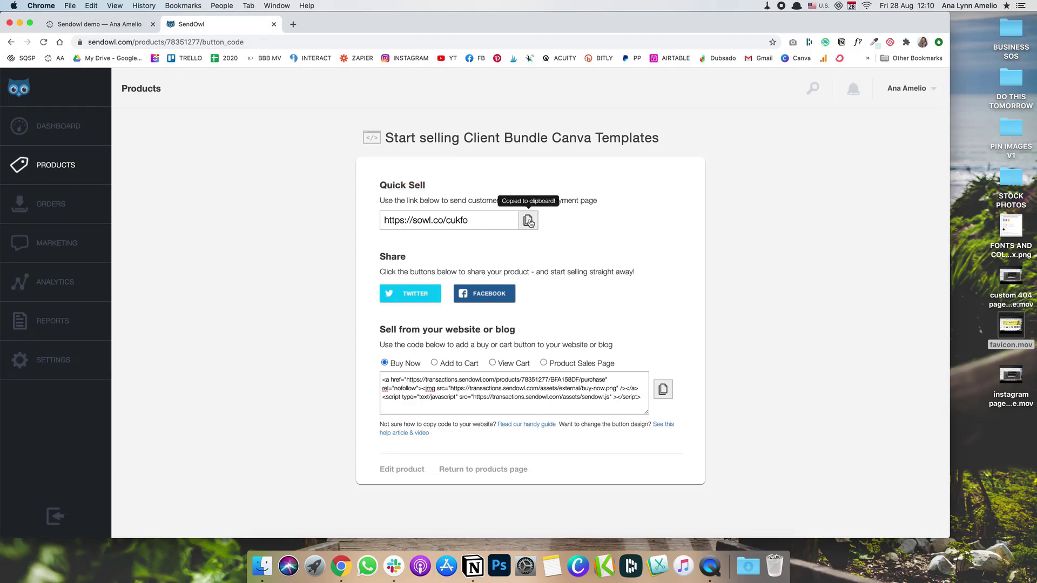
click(100, 25)
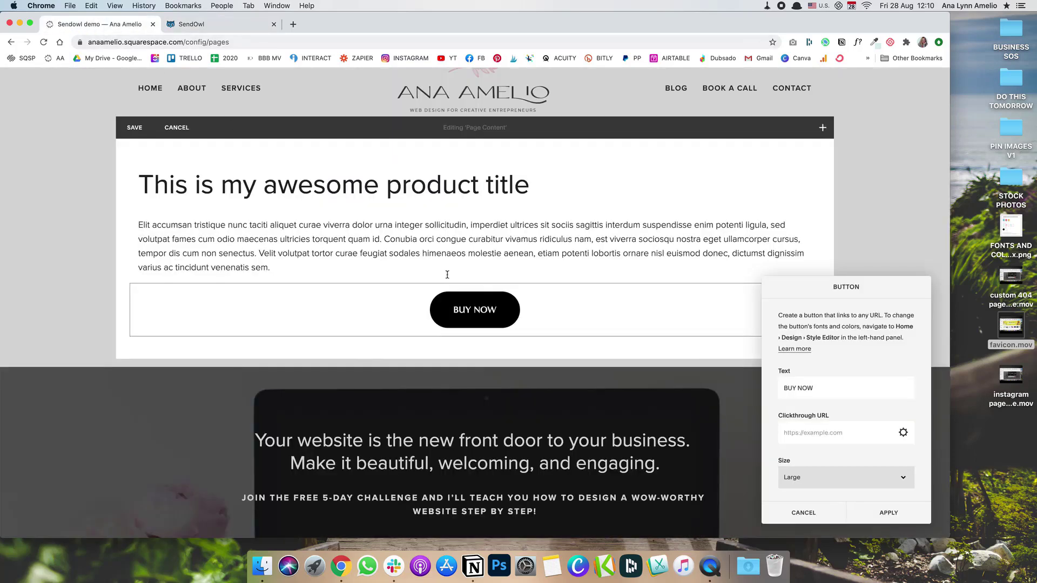
click(846, 430)
key(super+v)
click(870, 511)
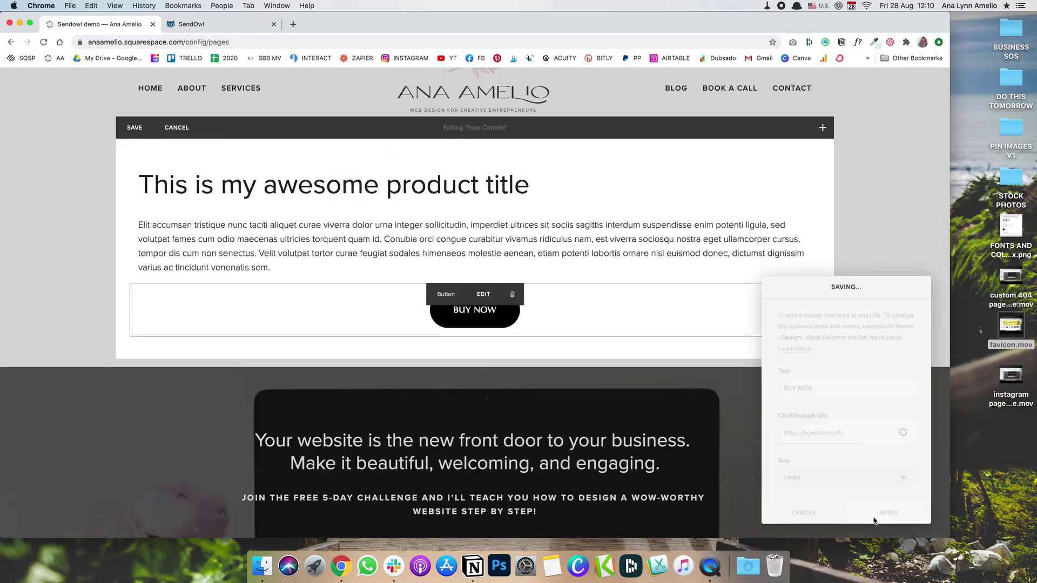
click(135, 128)
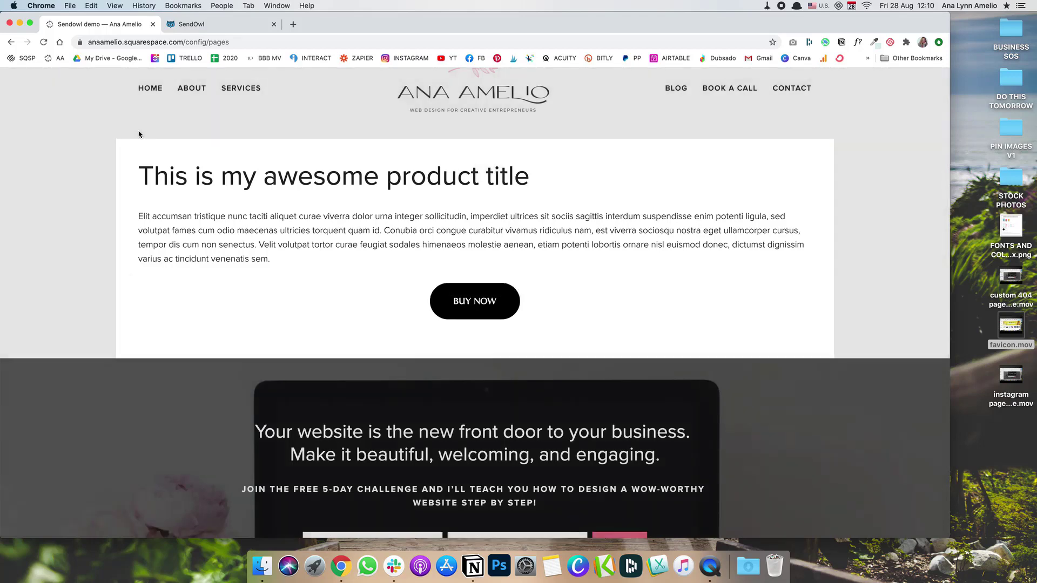
Open BUY NOW in a new tab to confirm the $9.00 SendOwl checkout, then close it.
right_click(565, 312)
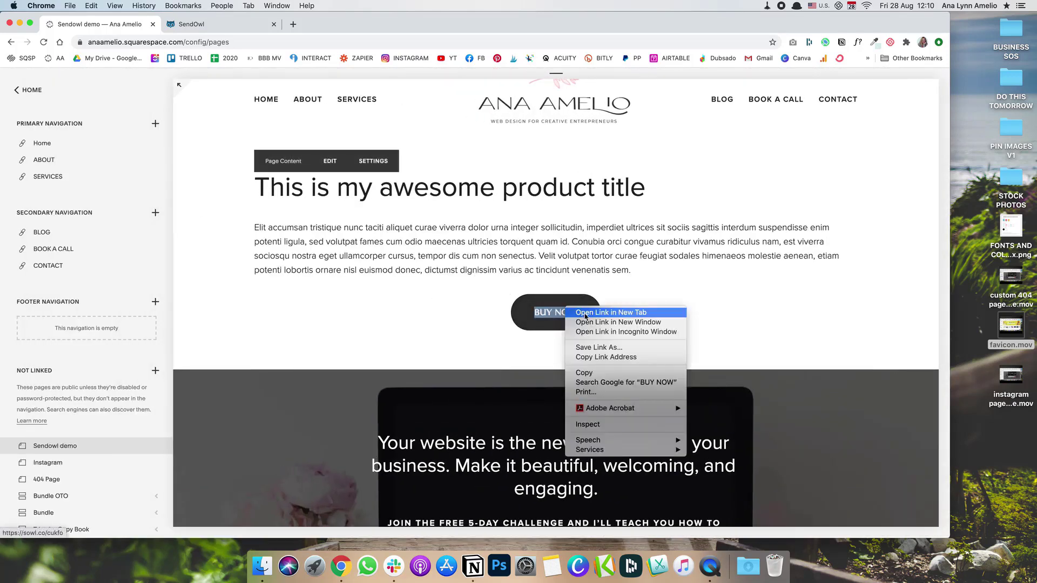
click(594, 320)
click(222, 24)
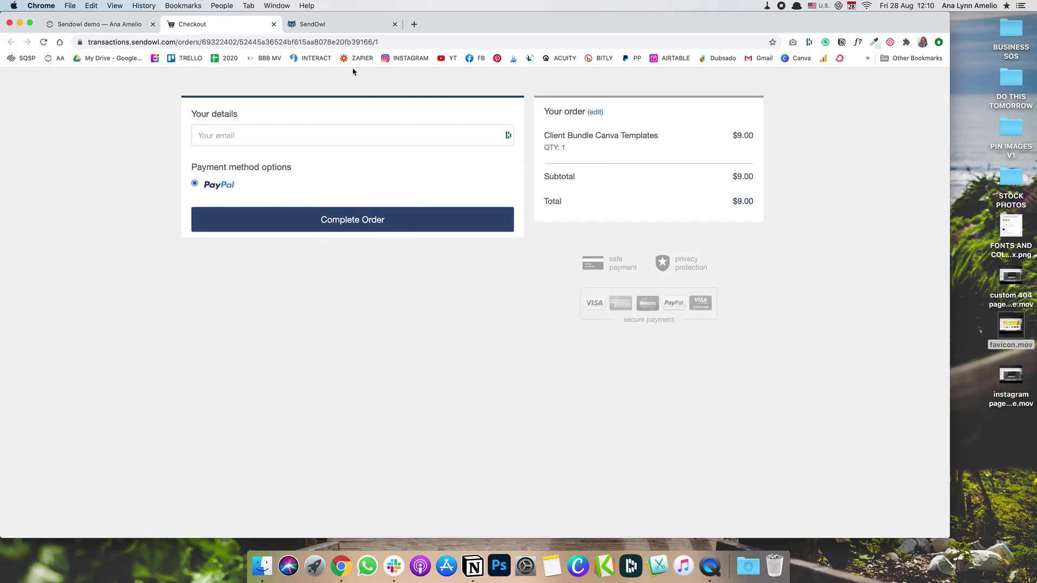
click(274, 24)
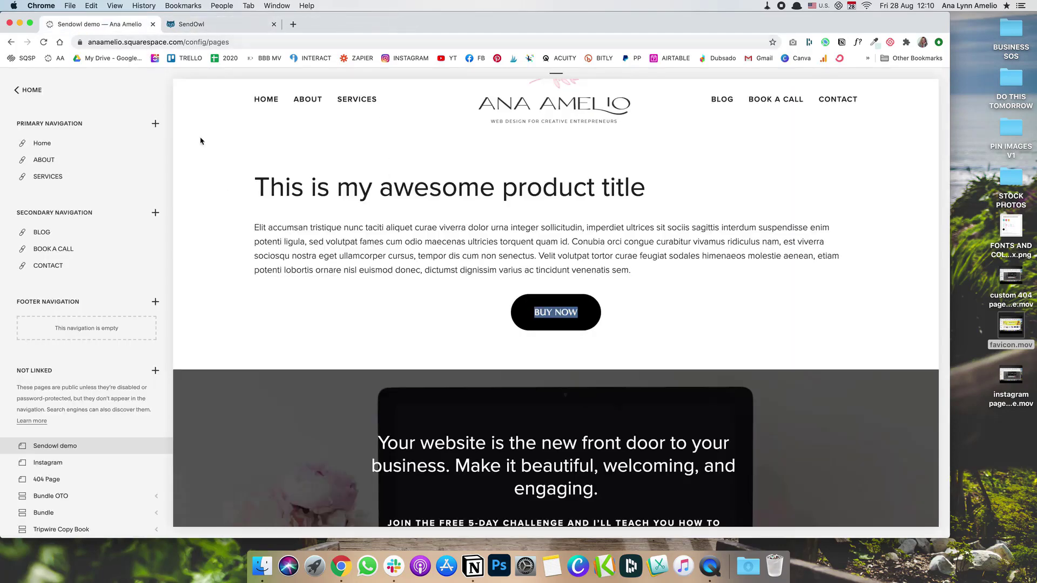
mouse_move(639, 271)
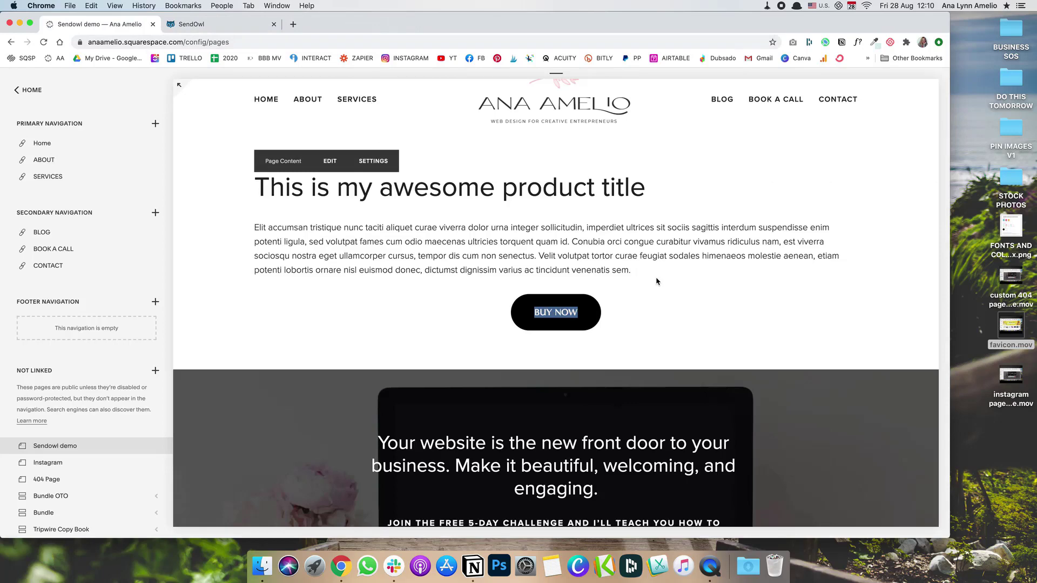